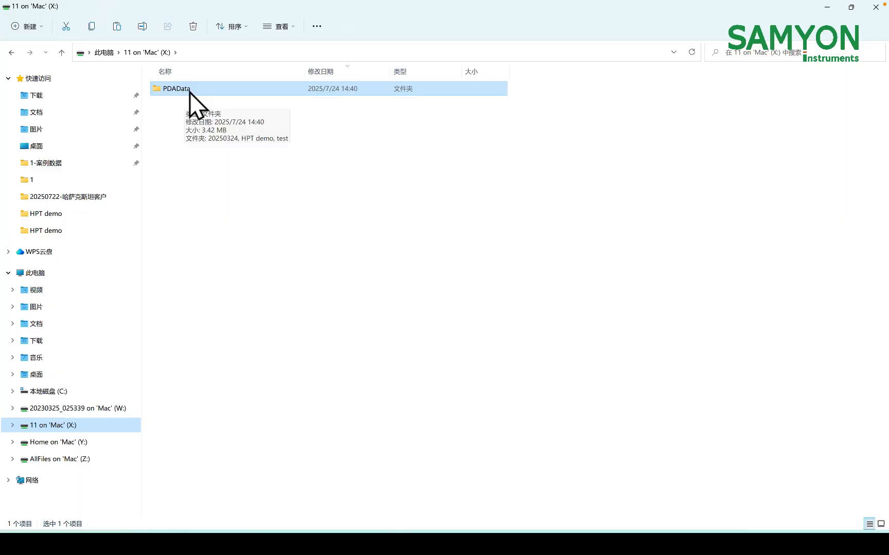
# - Open HPT demo1.S01 from the HPT demo folder inside PDAData, and exit the analysis program without saving
pyautogui.doubleClick(190, 93)
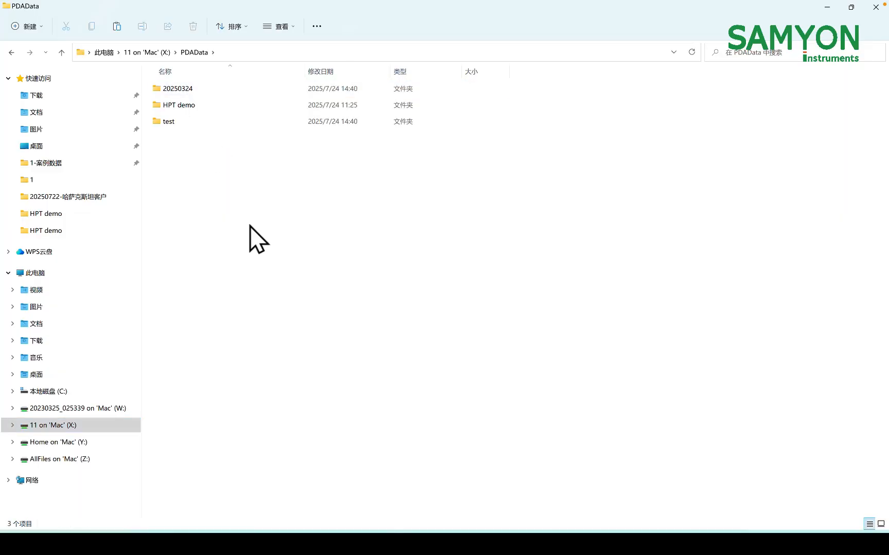
pyautogui.click(192, 107)
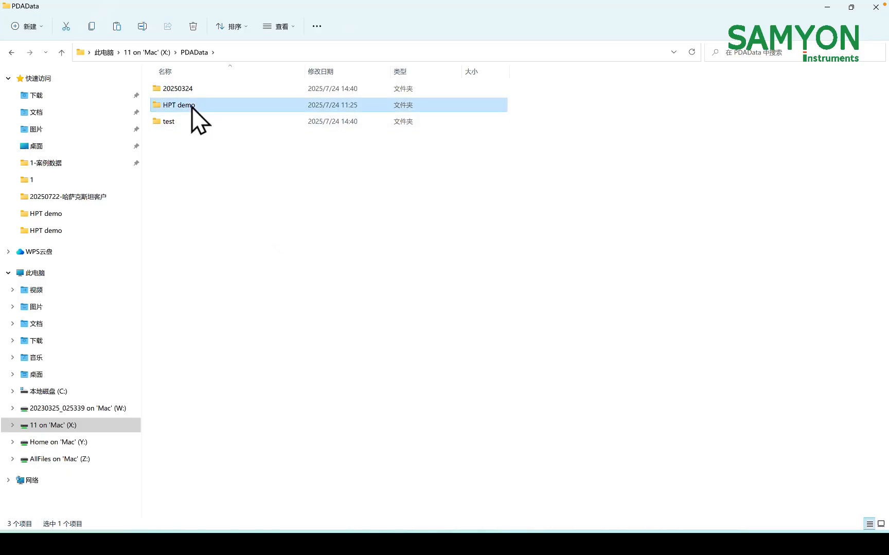
pyautogui.doubleClick(191, 107)
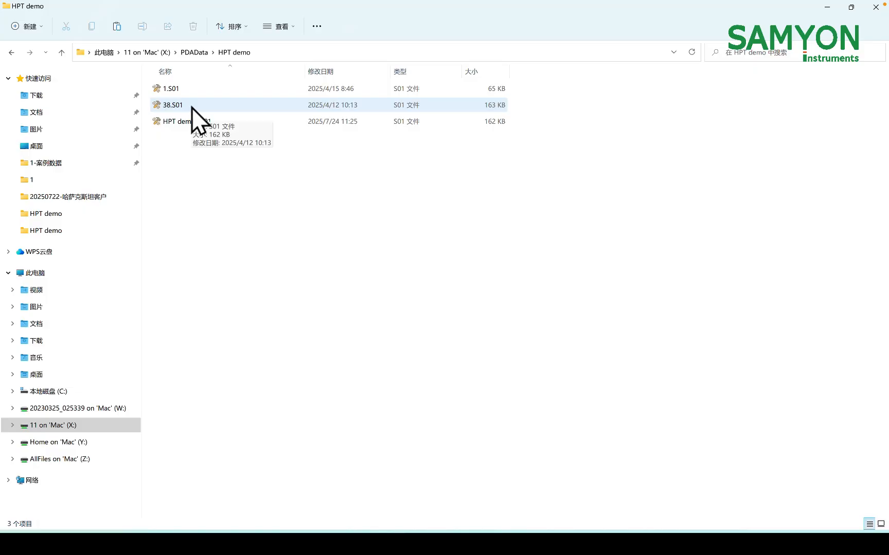
pyautogui.moveTo(343, 203); pyautogui.dragTo(205, 95)
pyautogui.click(250, 213)
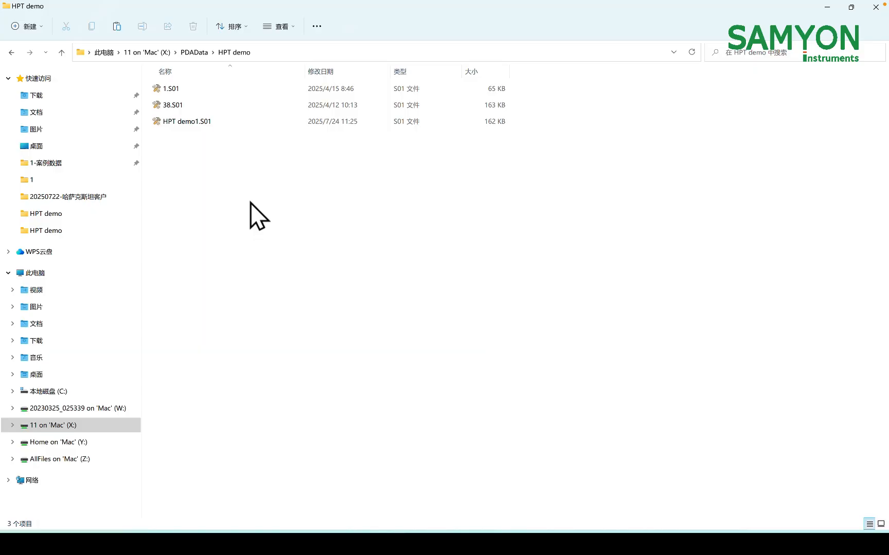
pyautogui.click(218, 125)
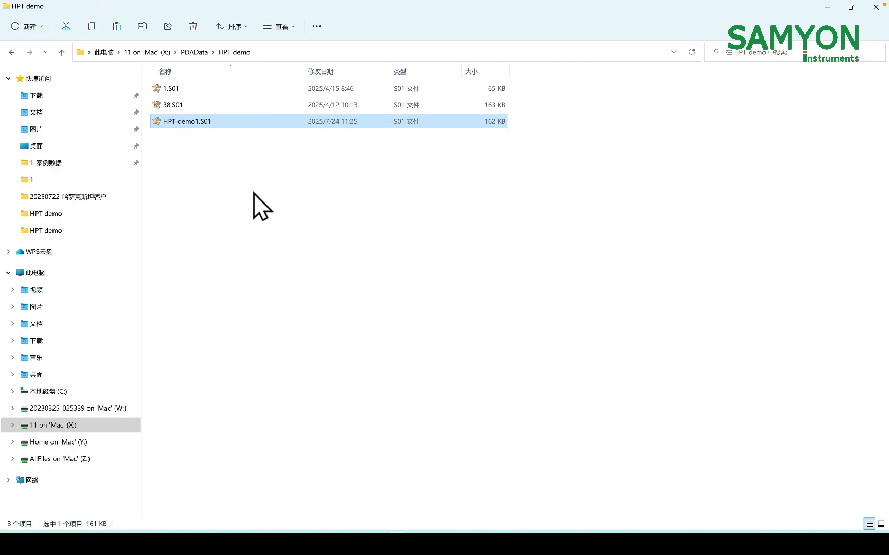
pyautogui.doubleClick(208, 125)
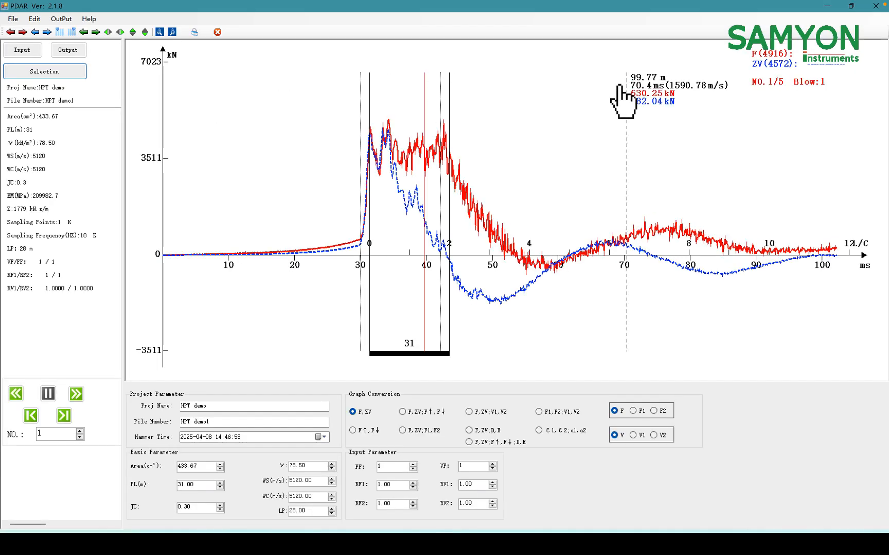
pyautogui.click(875, 5)
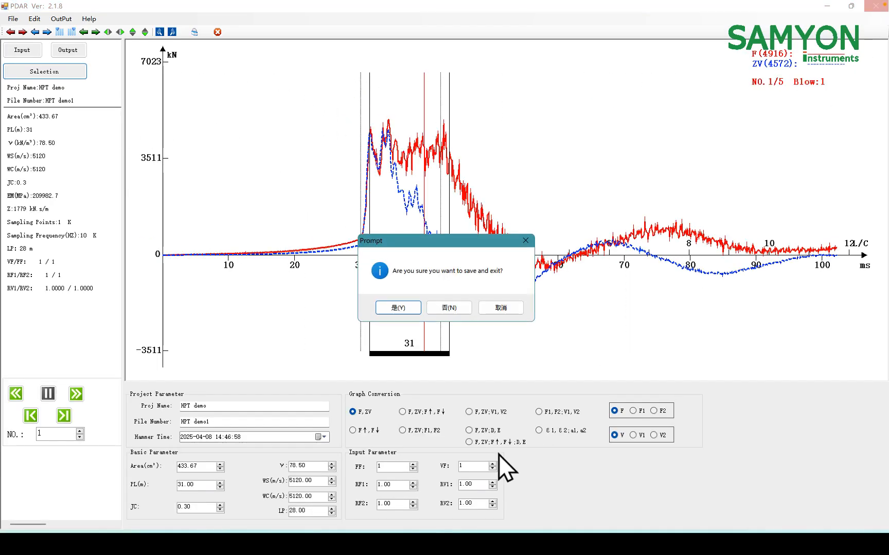
pyautogui.click(457, 308)
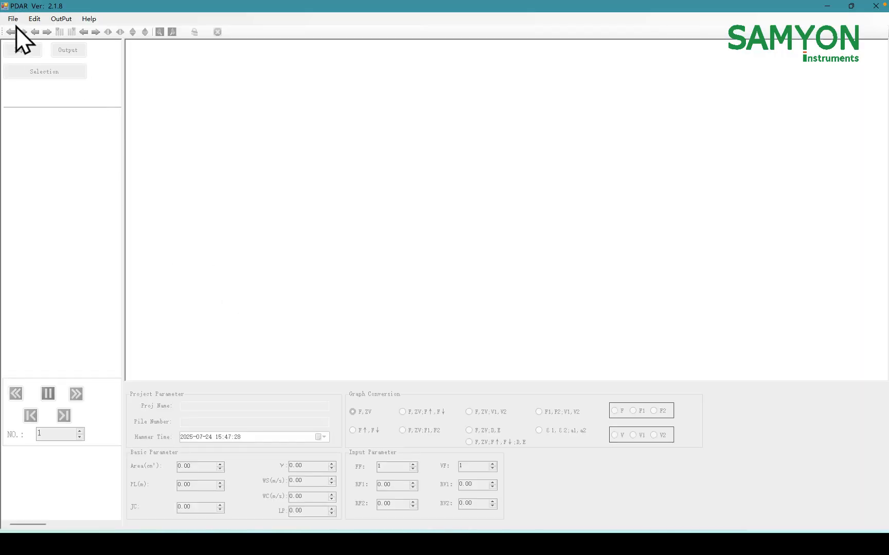
# - Open the data file HPT demo1.S01 from the desktop's HPT demo folder using the Open S01 command
pyautogui.click(14, 20)
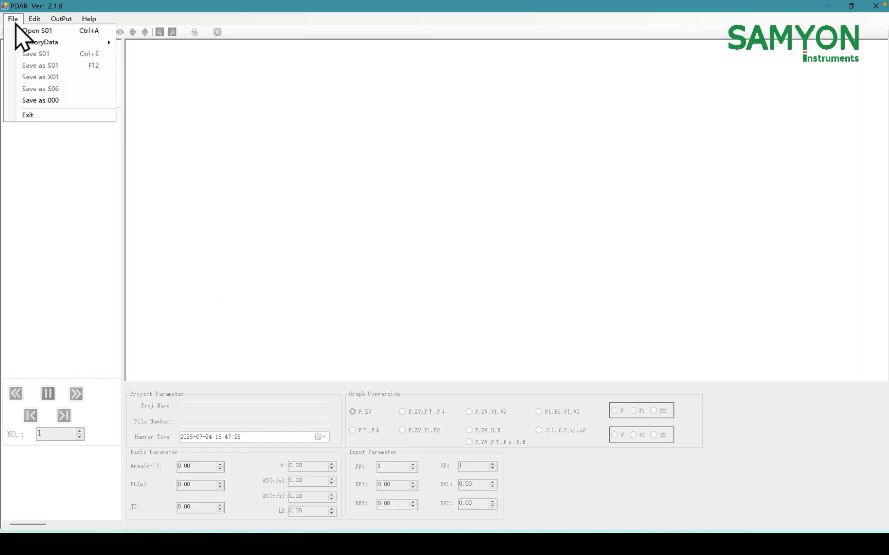
pyautogui.click(76, 31)
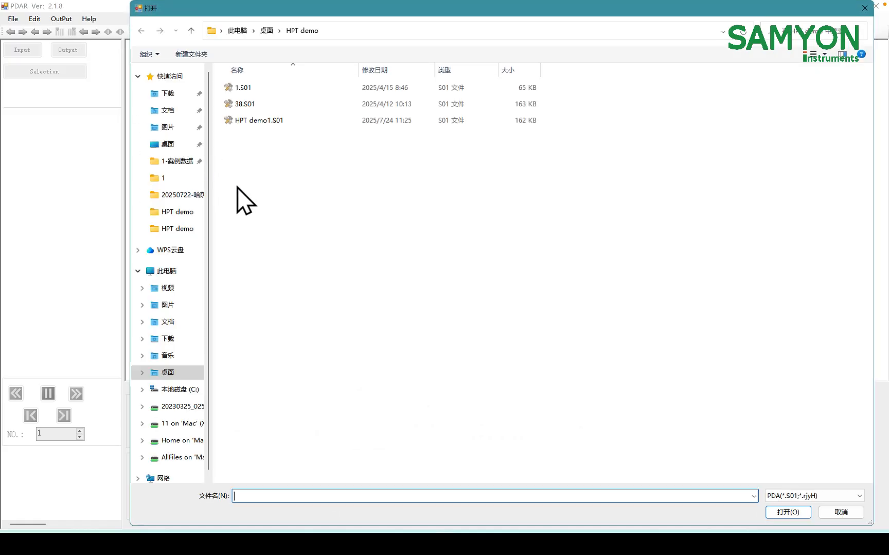
pyautogui.click(291, 125)
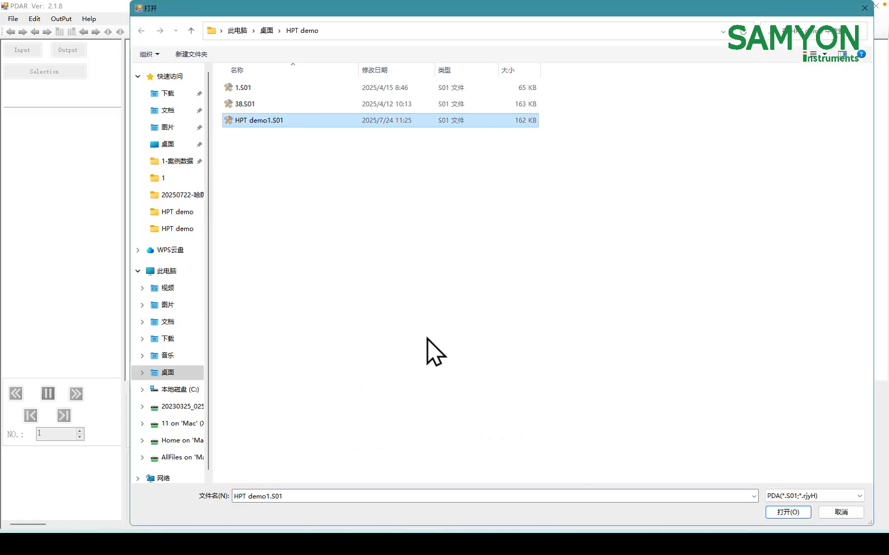
pyautogui.click(788, 512)
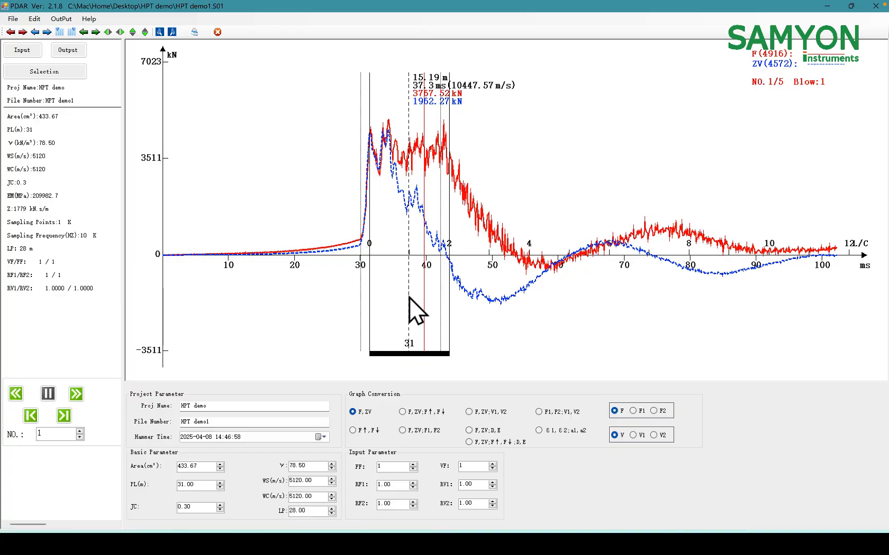
# - Inspect the first blow's curves with the measuring cursor and compare the pile's output and input data lists
pyautogui.moveTo(409, 297); pyautogui.dragTo(312, 261)
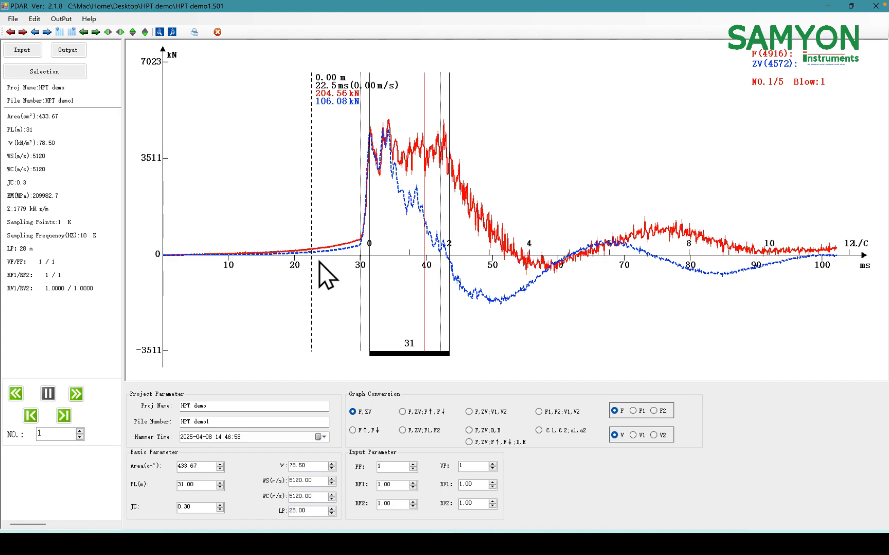
pyautogui.moveTo(318, 262); pyautogui.dragTo(102, 120)
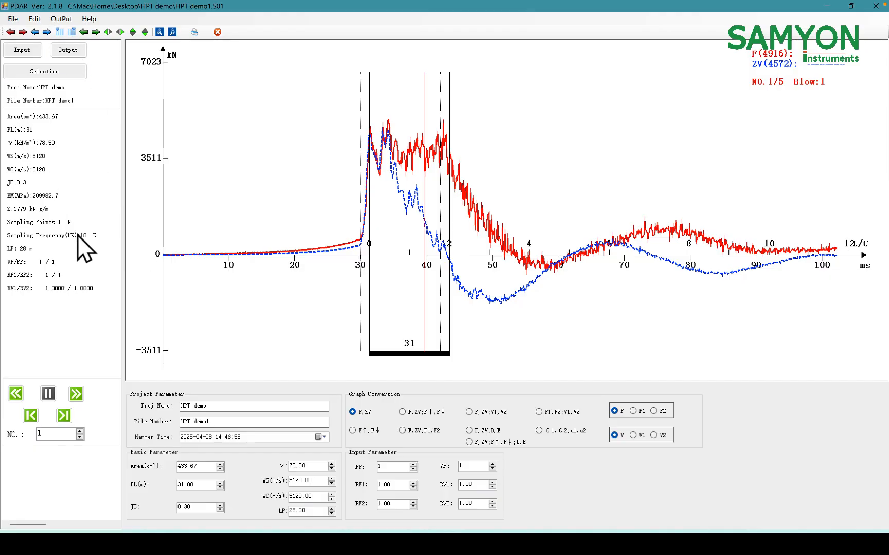
pyautogui.click(69, 51)
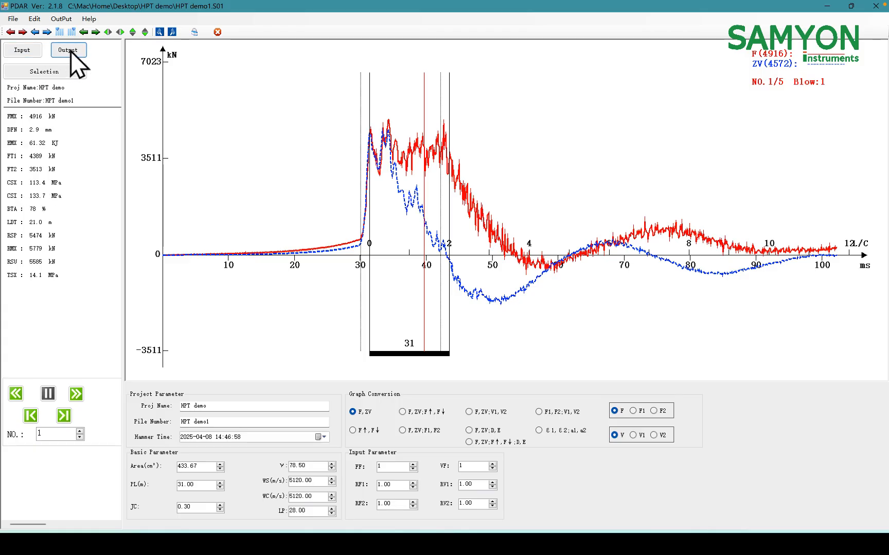
pyautogui.click(24, 49)
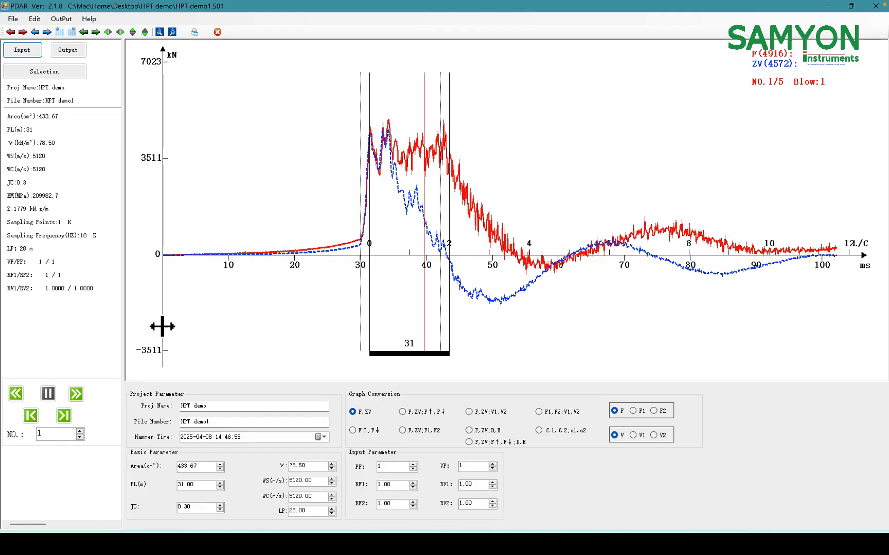
# - Review the project name, pile number and basic parameter fields: area, PL, JC, unit weight, WS and LP
pyautogui.click(229, 407)
pyautogui.moveTo(229, 407); pyautogui.dragTo(175, 422)
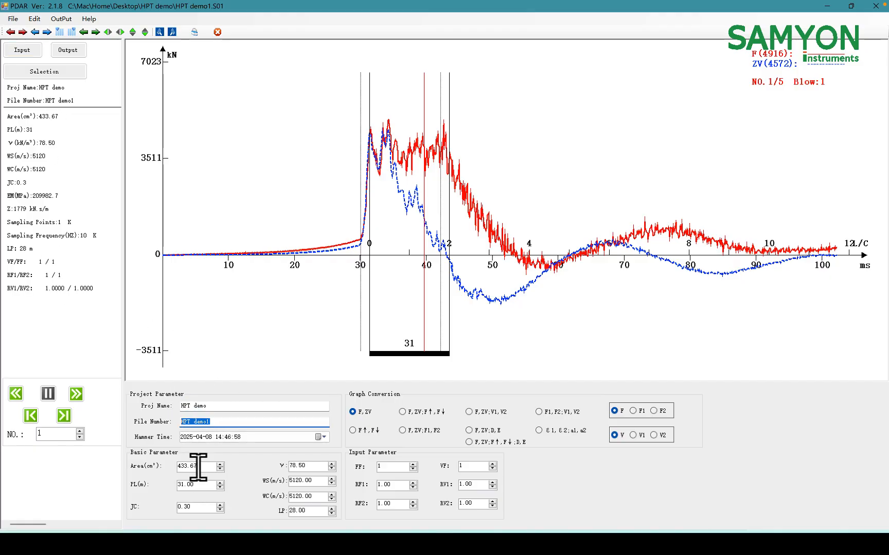
pyautogui.moveTo(198, 467); pyautogui.dragTo(159, 488)
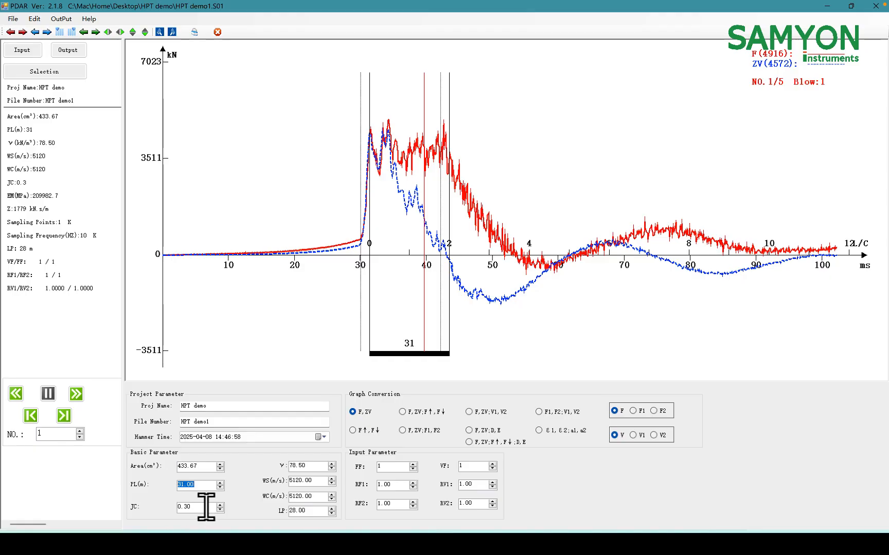
pyautogui.moveTo(208, 507); pyautogui.dragTo(155, 508)
pyautogui.moveTo(312, 468); pyautogui.dragTo(283, 469)
pyautogui.click(316, 482)
pyautogui.moveTo(308, 512); pyautogui.dragTo(271, 512)
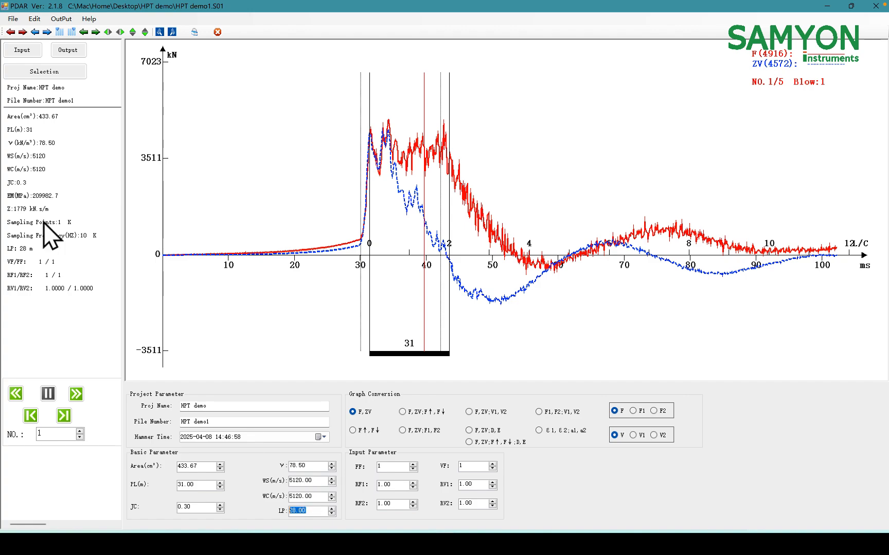
# - Show the output results and set the parameter selection to display VMX in addition to FMX
pyautogui.click(70, 52)
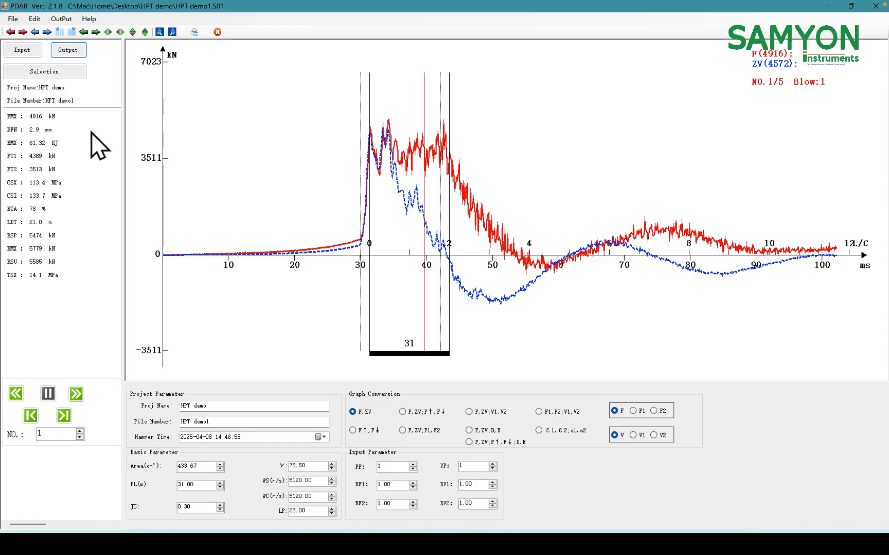
pyautogui.click(44, 74)
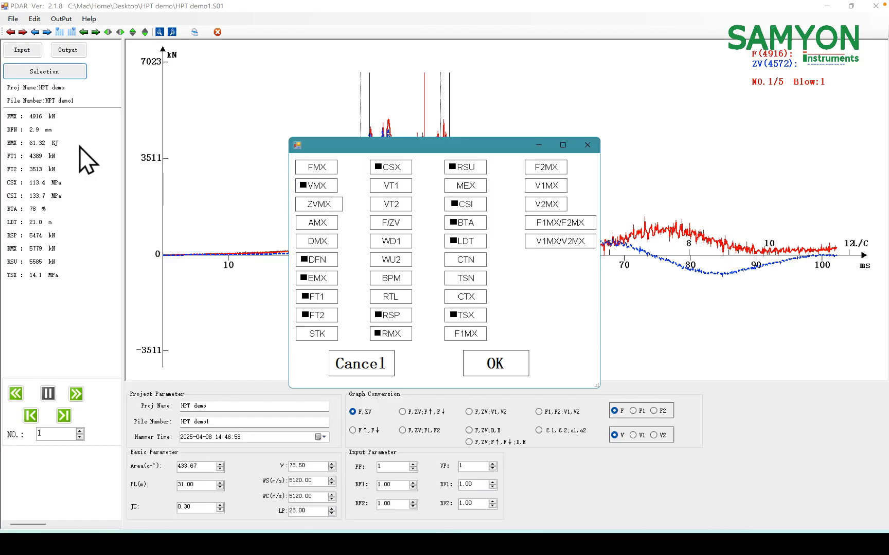
pyautogui.click(484, 365)
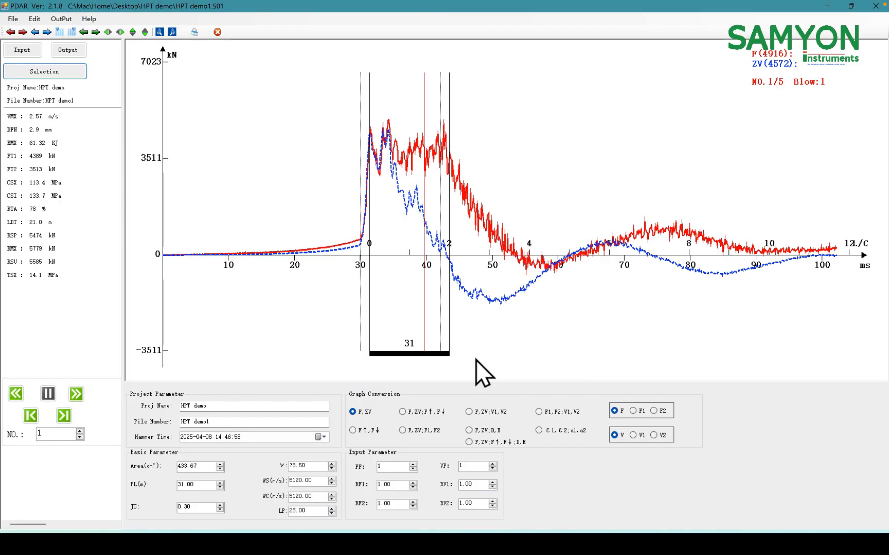
pyautogui.click(51, 77)
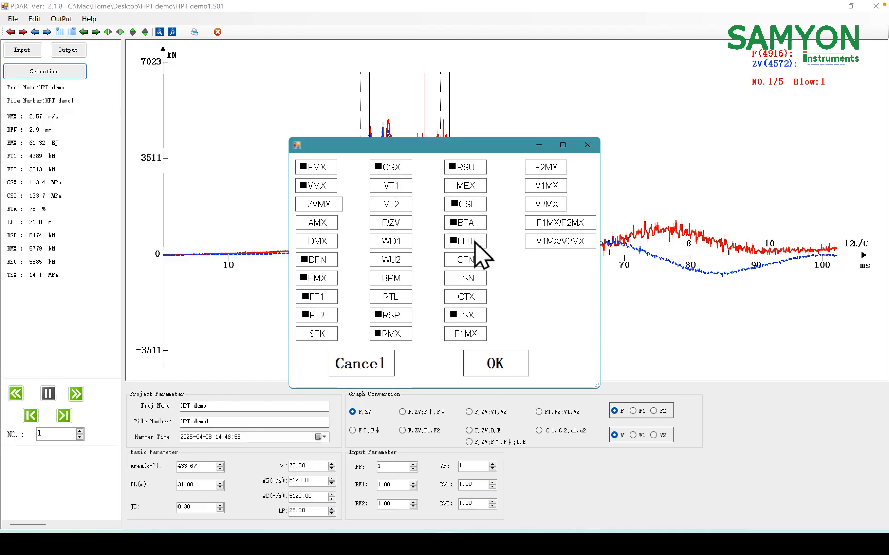
pyautogui.click(497, 365)
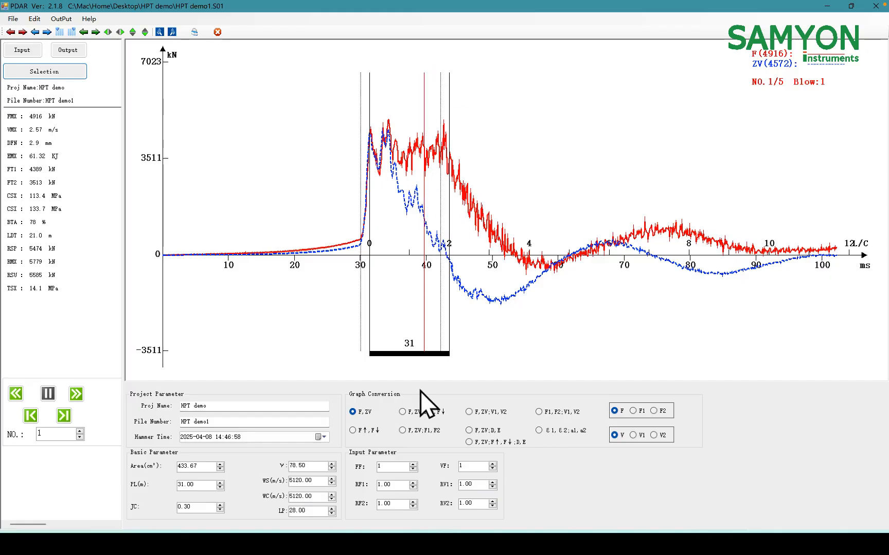
# - Examine the first blow's curves in the graph conversions for wave forces, velocities V1,V2, forces F1,F2, strain and acceleration, and D,E
pyautogui.click(352, 431)
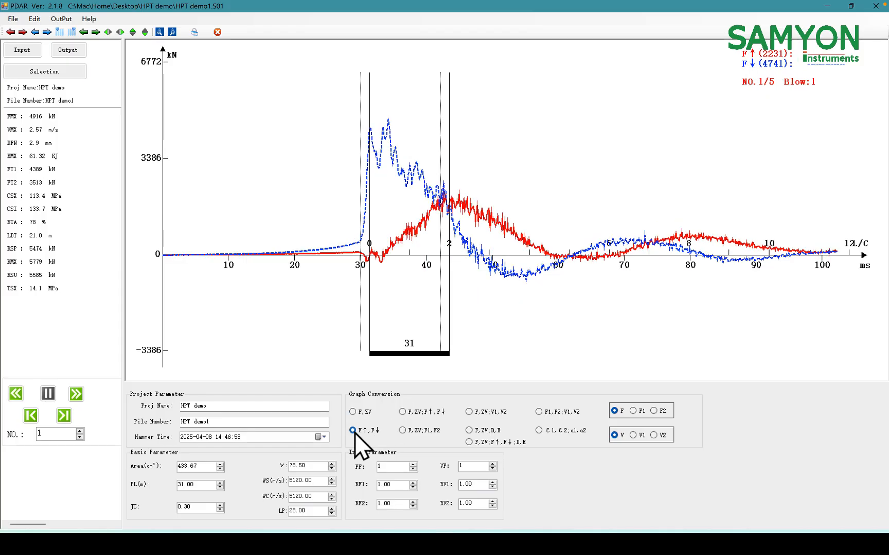
pyautogui.click(402, 412)
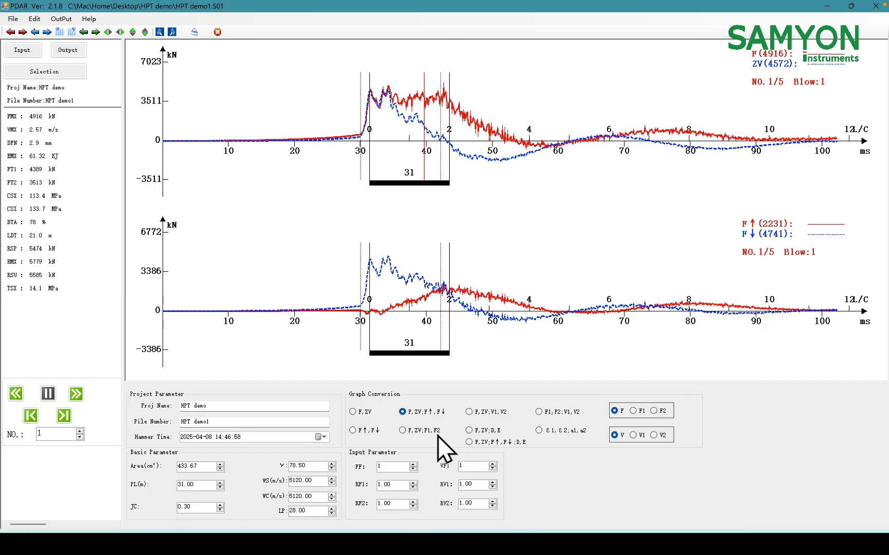
pyautogui.click(481, 414)
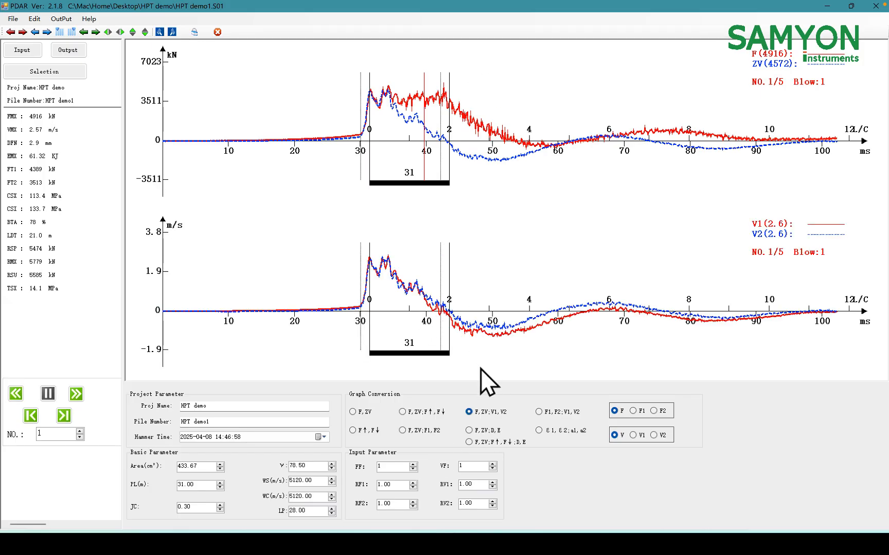
pyautogui.click(539, 413)
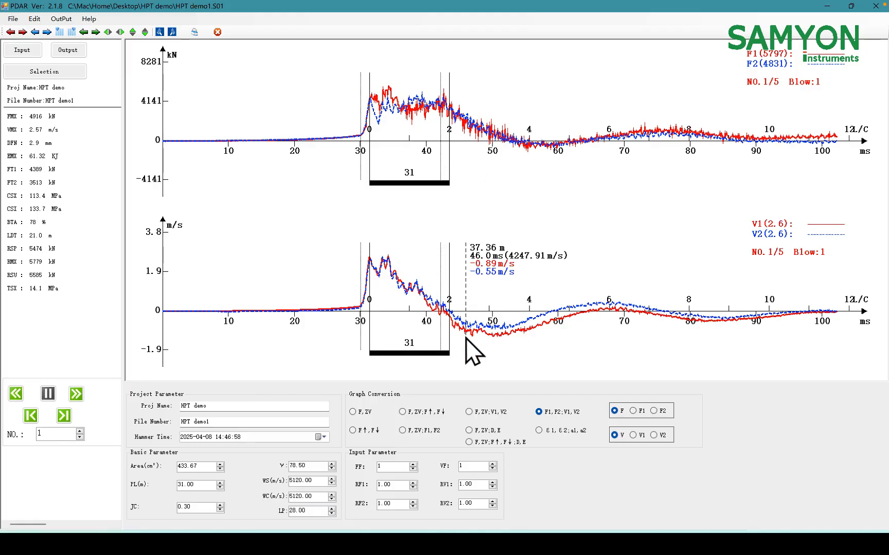
pyautogui.click(547, 429)
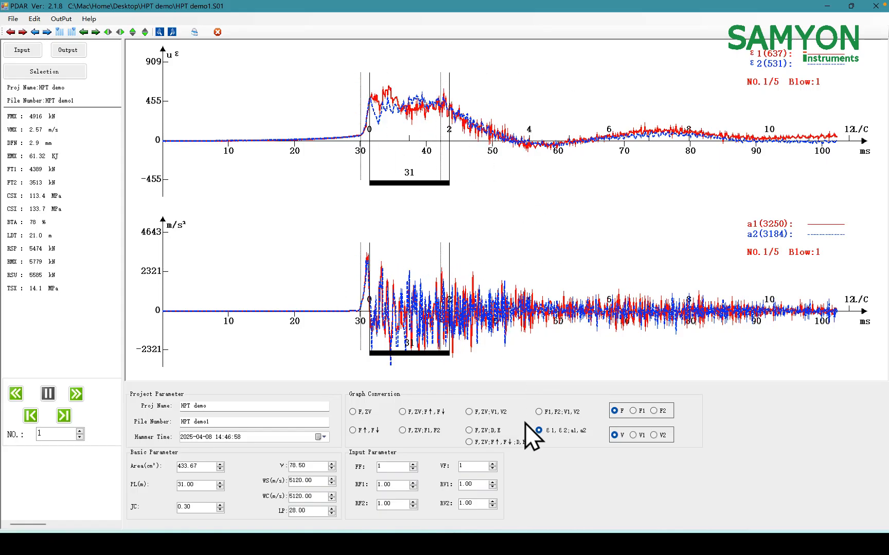
pyautogui.click(488, 430)
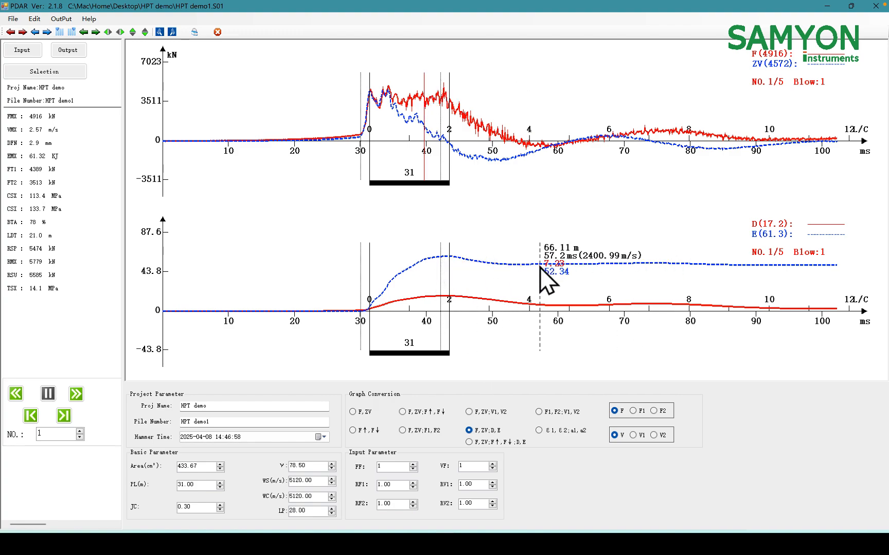
pyautogui.click(477, 442)
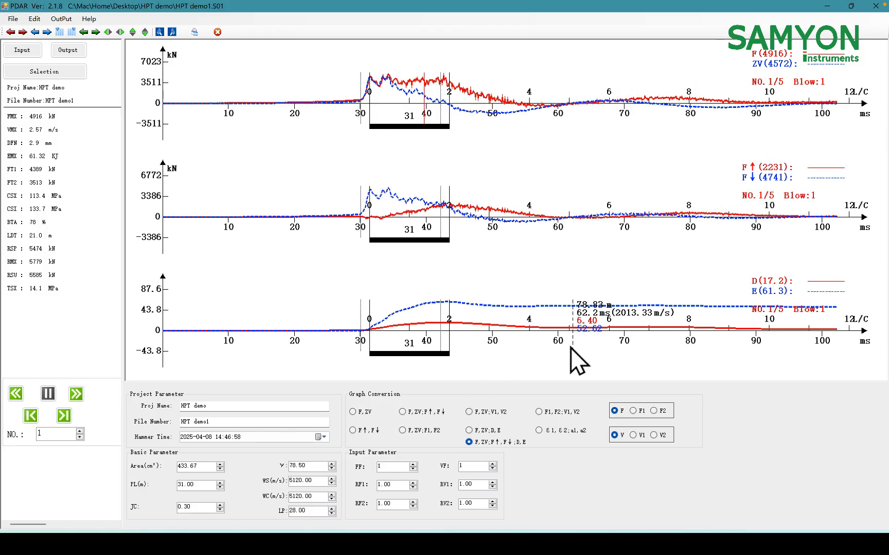
pyautogui.click(407, 413)
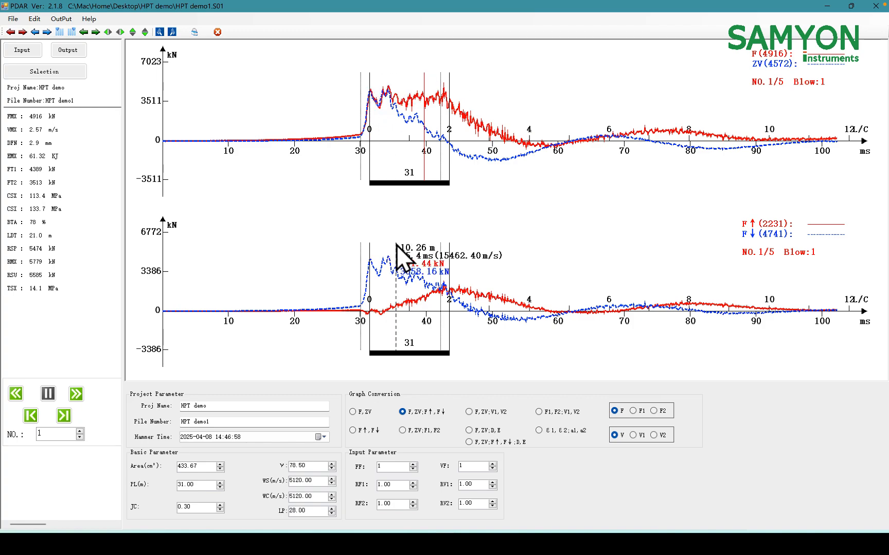
pyautogui.click(538, 412)
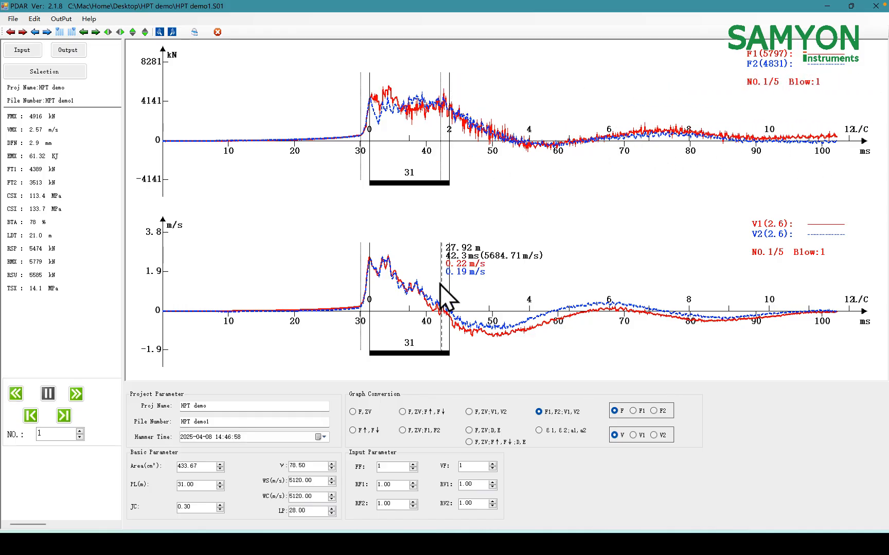
# - Set the graph conversion to F,ZV;F↑,F↓ and advance to hammer blow 2
pyautogui.click(419, 414)
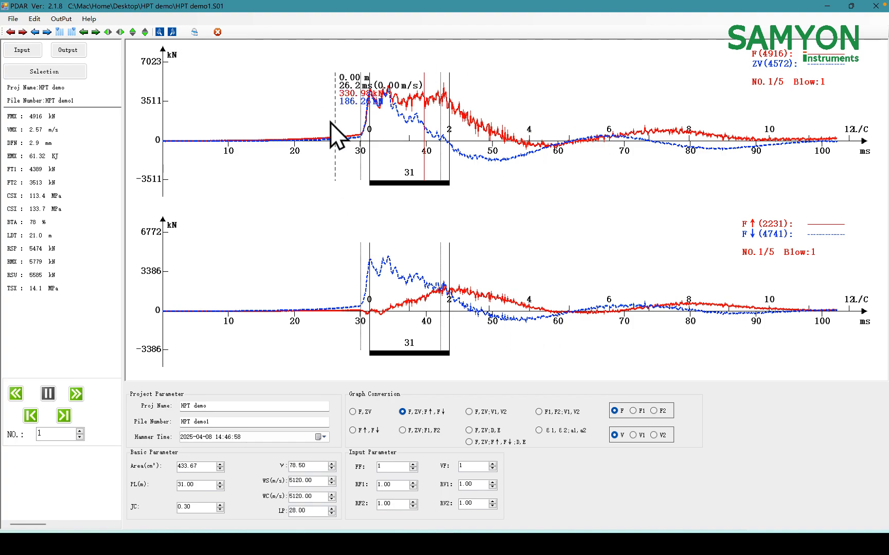
pyautogui.click(173, 32)
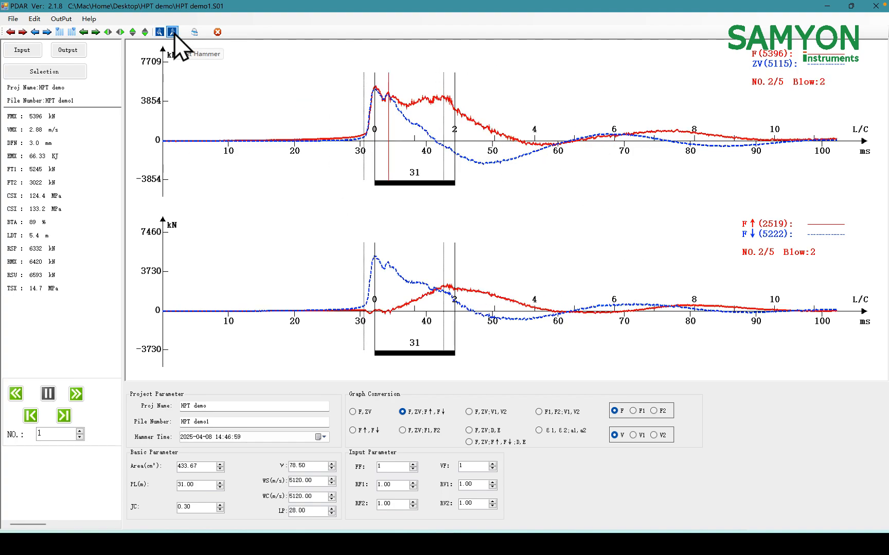
# - Step through the hammer blows up to blow 5, and return to blow 1 to compare the force and wave curves
pyautogui.click(173, 33)
pyautogui.click(174, 33)
pyautogui.click(173, 33)
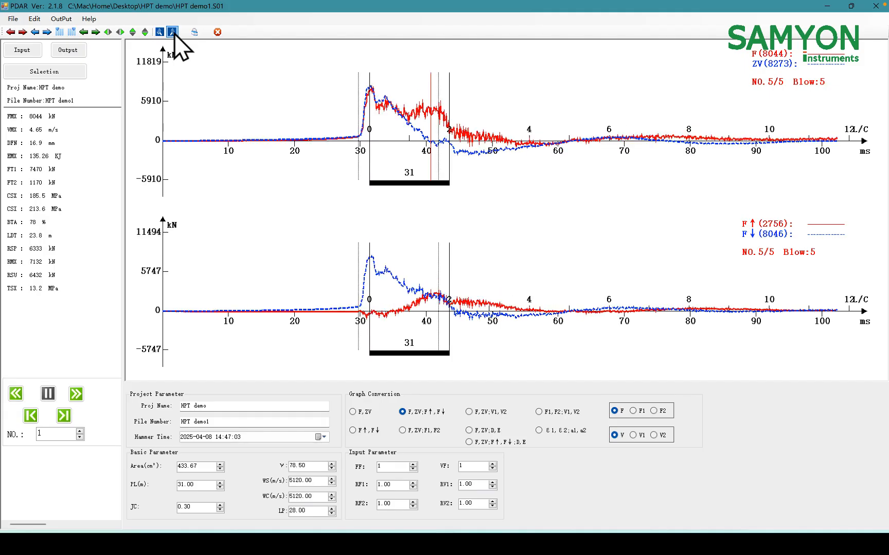
pyautogui.click(162, 32)
pyautogui.click(162, 32)
pyautogui.click(162, 33)
pyautogui.click(162, 32)
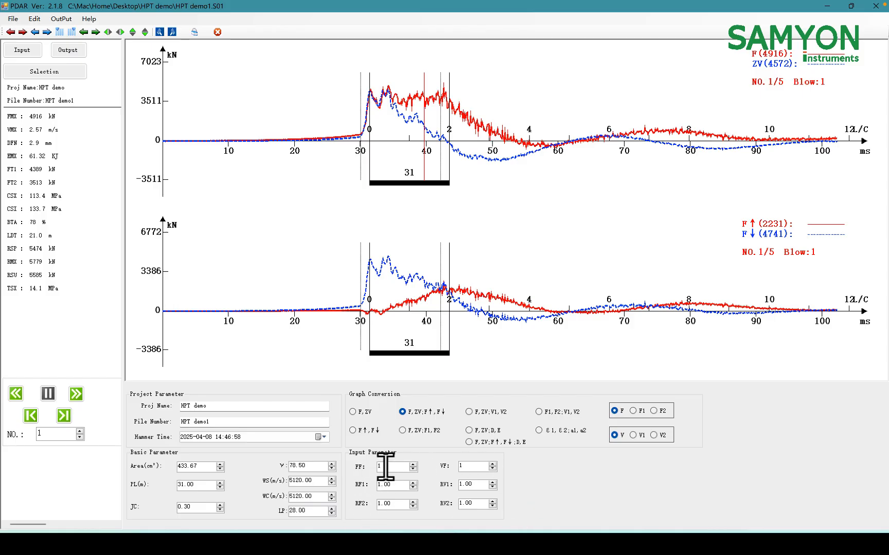
# - Set the input parameters FF and VF to 10 for blow 1
pyautogui.click(471, 467)
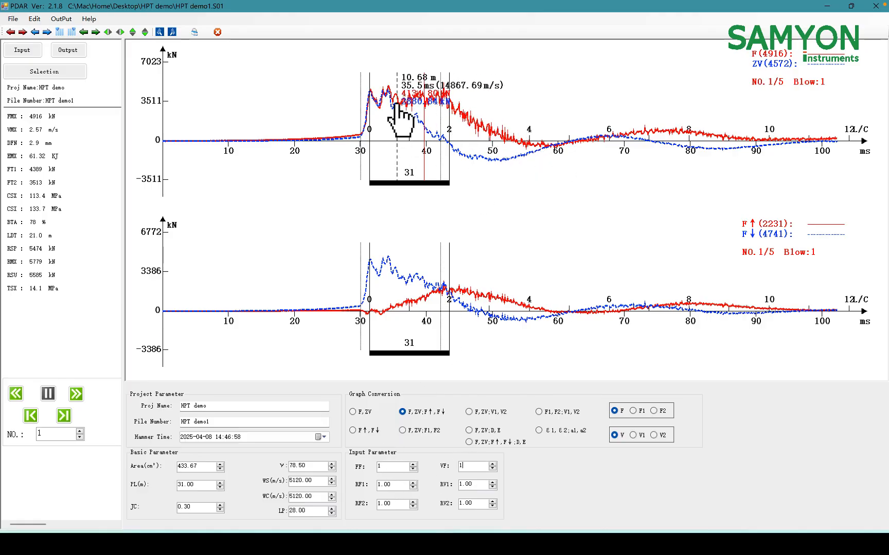
pyautogui.doubleClick(388, 468)
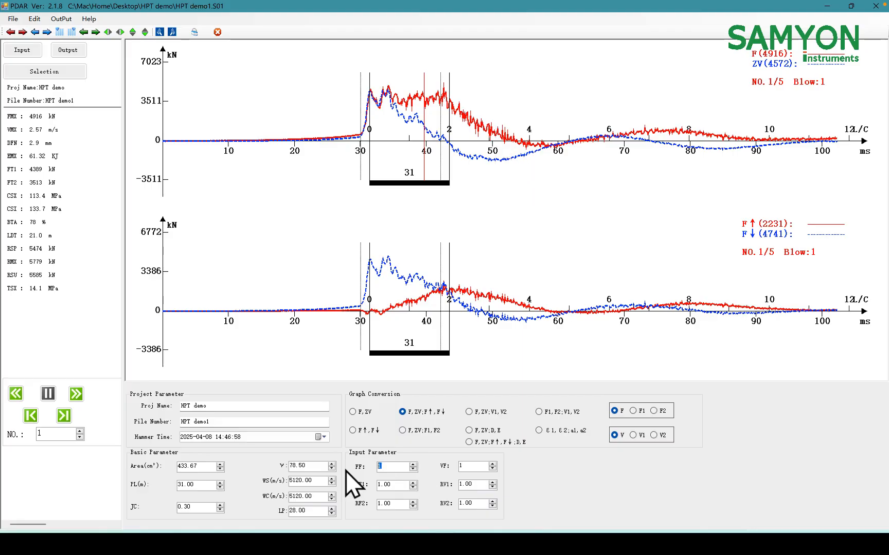
pyautogui.write('10')
pyautogui.press('Return')
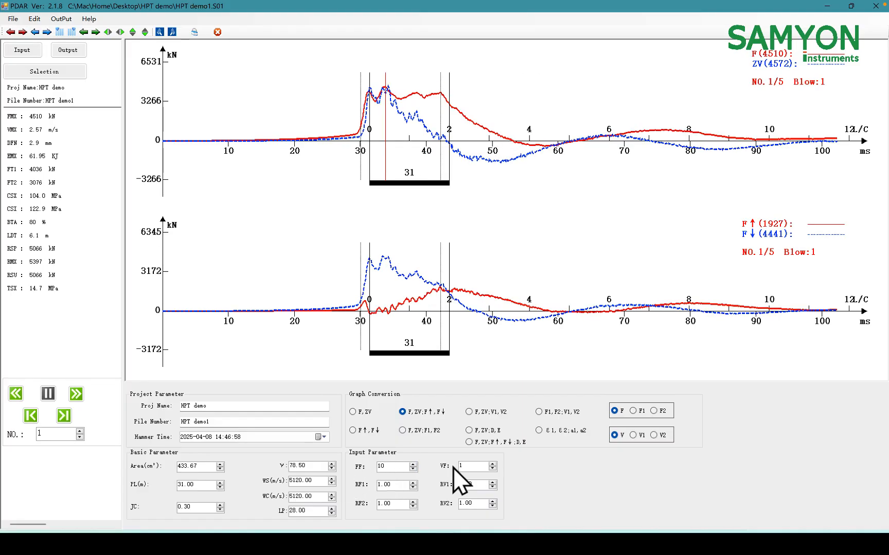
pyautogui.doubleClick(467, 466)
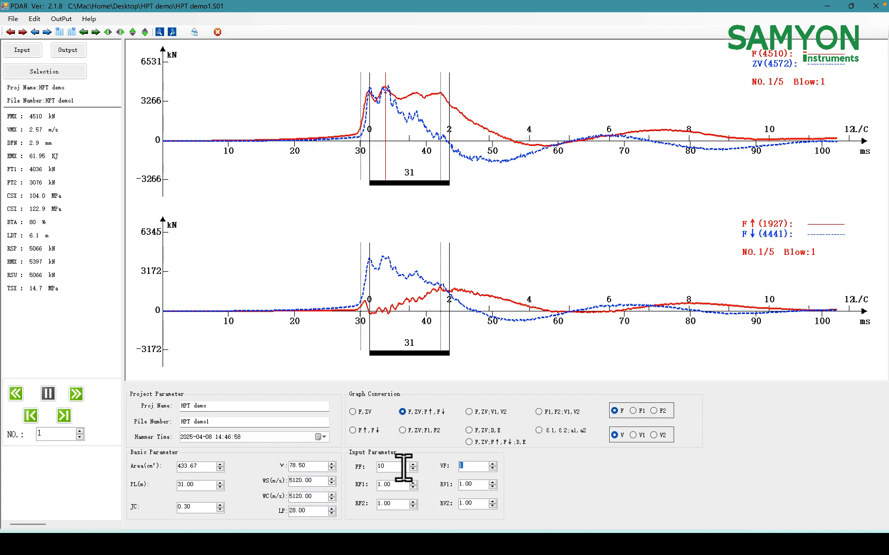
pyautogui.write('10')
pyautogui.press('Return')
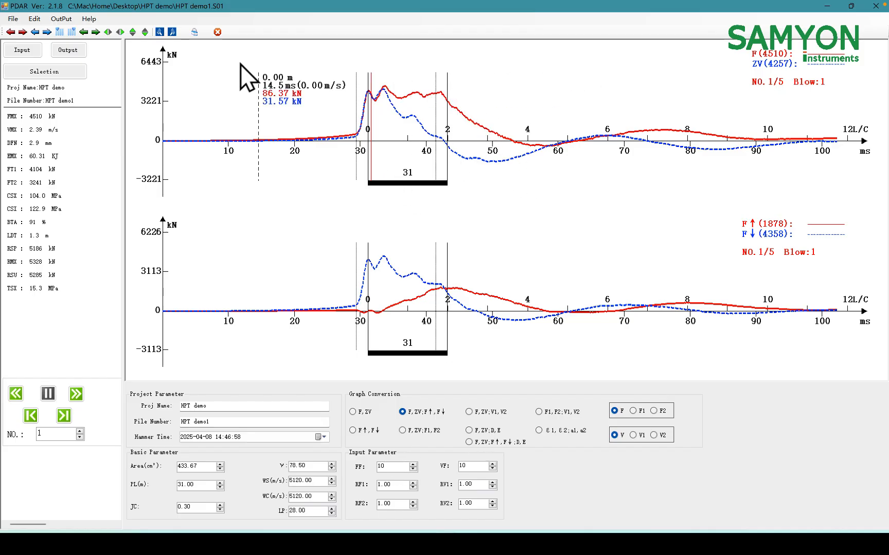
# - Advance to hammer blow 4 and set its FF and VF to 10
pyautogui.click(172, 32)
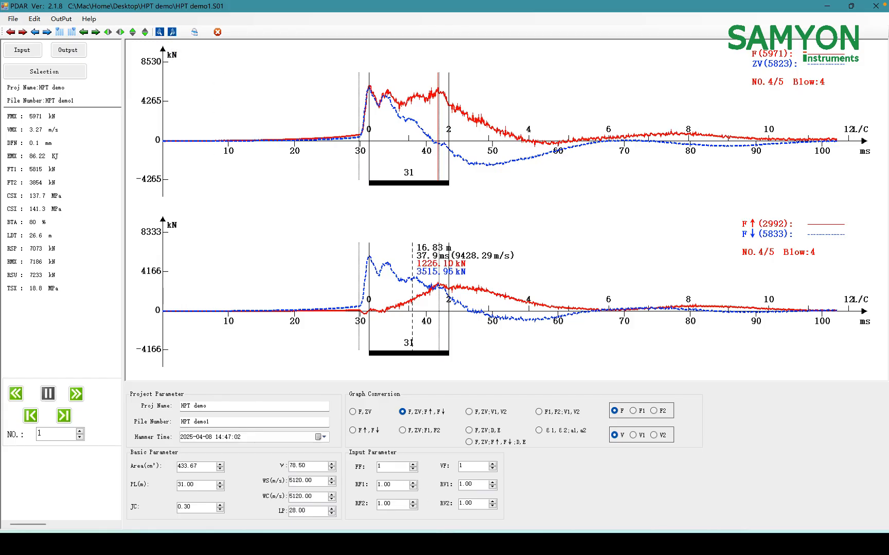
pyautogui.write('0')
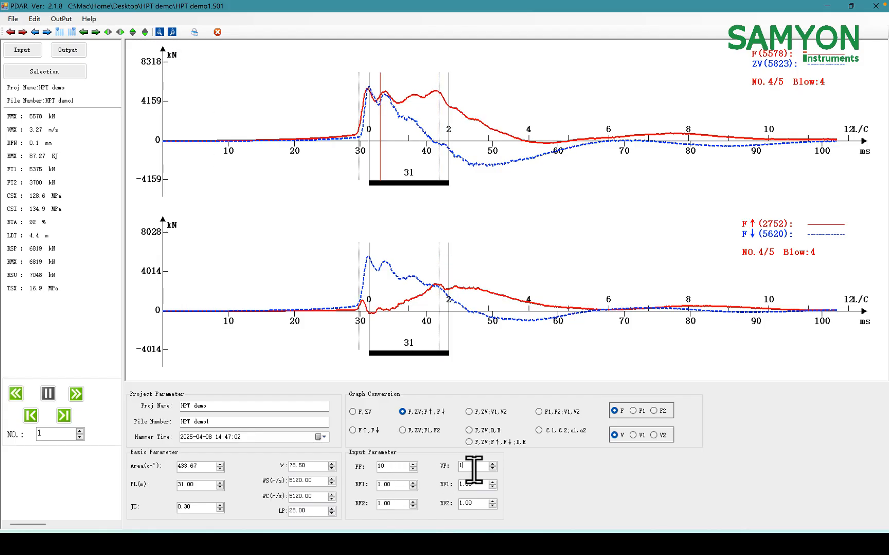
pyautogui.write('0')
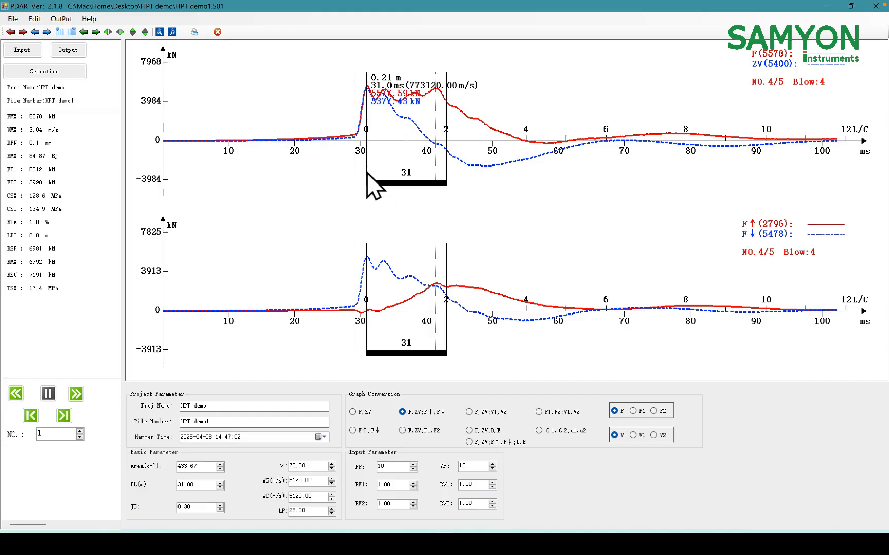
# - Try shifting blow 4's start marker and T2 marker earlier, moving each back to its original position
pyautogui.click(13, 36)
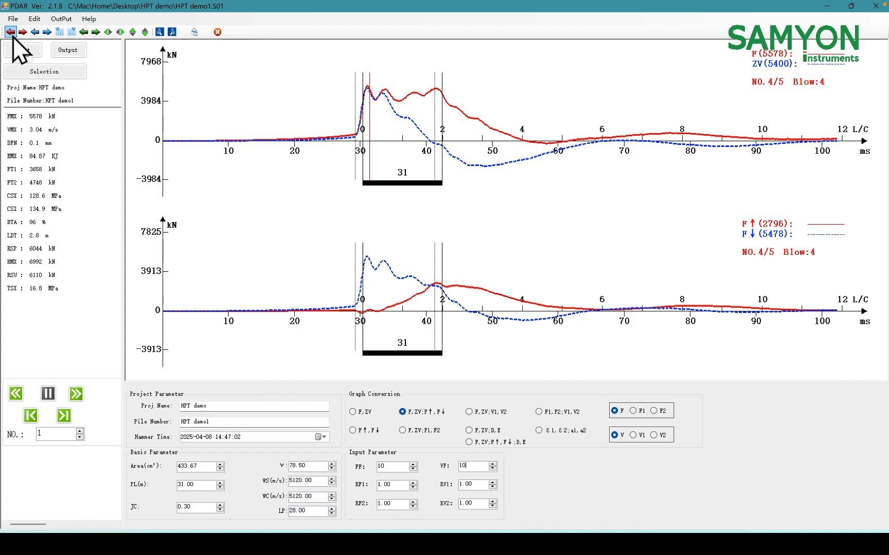
pyautogui.click(20, 32)
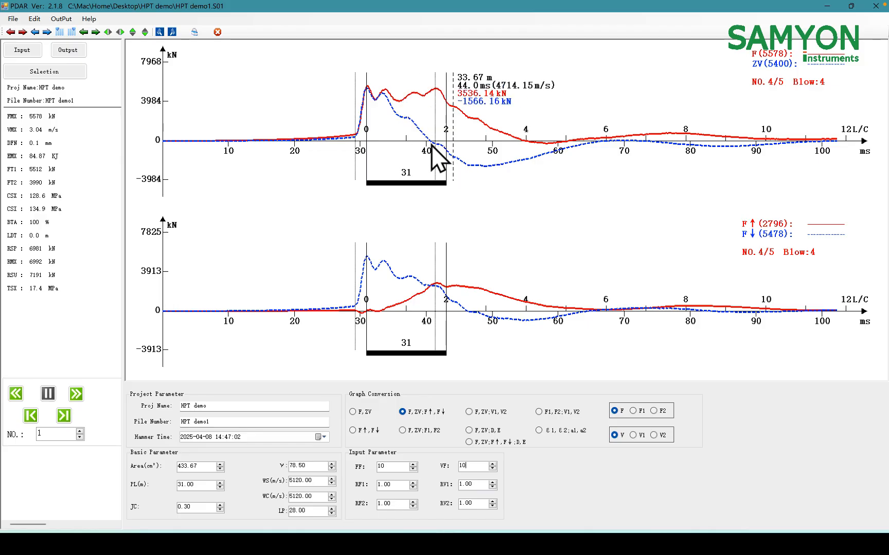
pyautogui.click(37, 37)
pyautogui.click(45, 34)
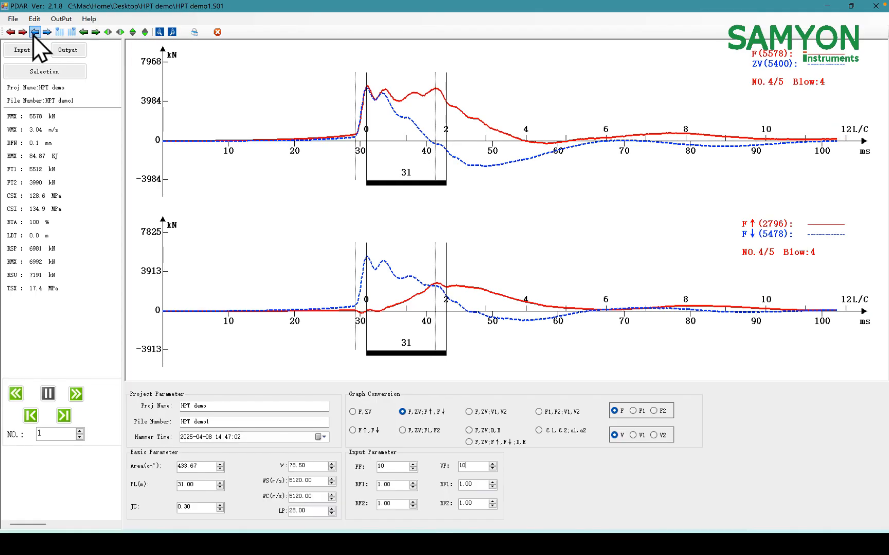
# - Move the T2 marker on blow 4 earlier until WC is 5470 m/s, and move it later until WC is 5020 m/s
pyautogui.click(33, 34)
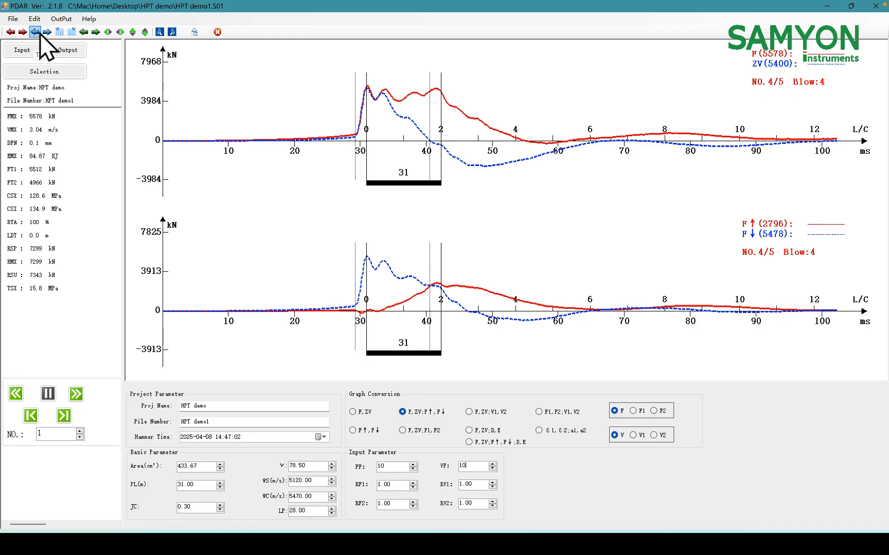
pyautogui.click(43, 33)
pyautogui.click(43, 33)
pyautogui.click(43, 33)
pyautogui.click(43, 32)
pyautogui.click(44, 33)
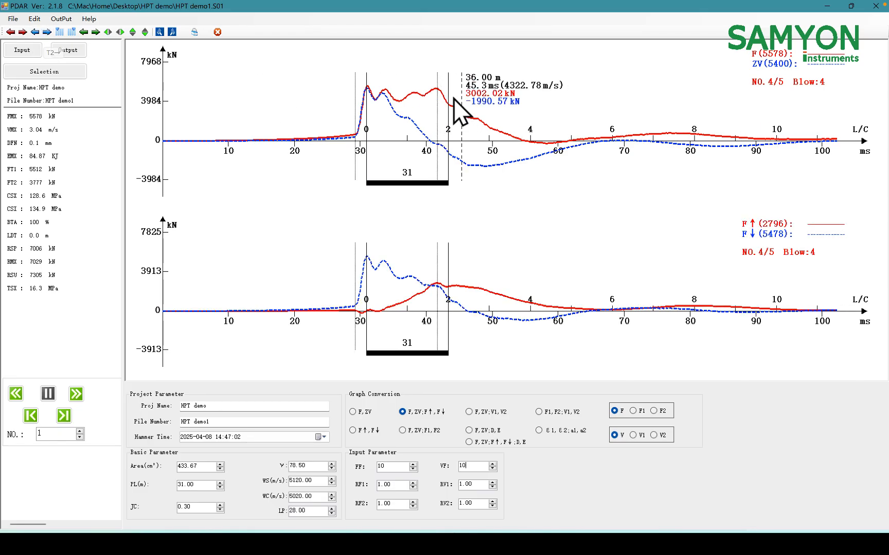
# - Highlight the WC value, move the T2 marker later until WC is 4820 m/s, and bring it back to WC 5070 m/s
pyautogui.doubleClick(298, 496)
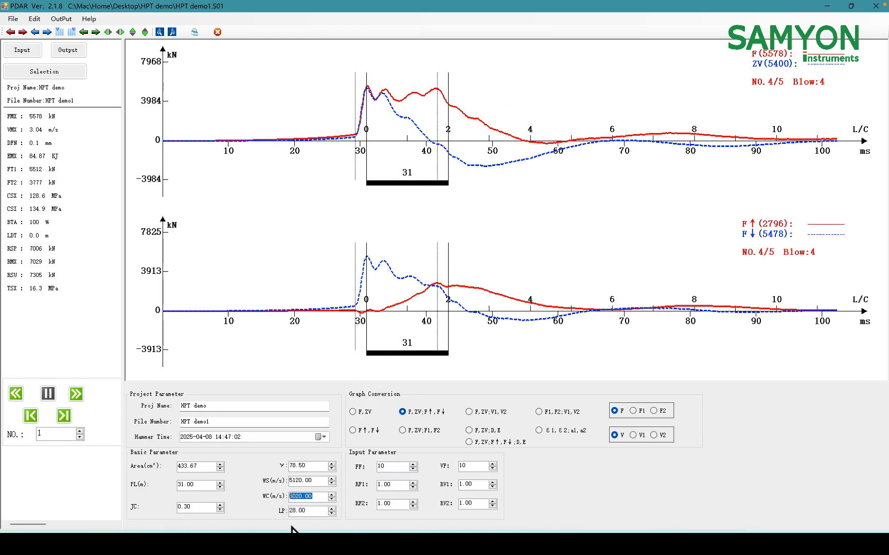
pyautogui.click(49, 32)
pyautogui.click(48, 33)
pyautogui.click(48, 32)
pyautogui.click(38, 31)
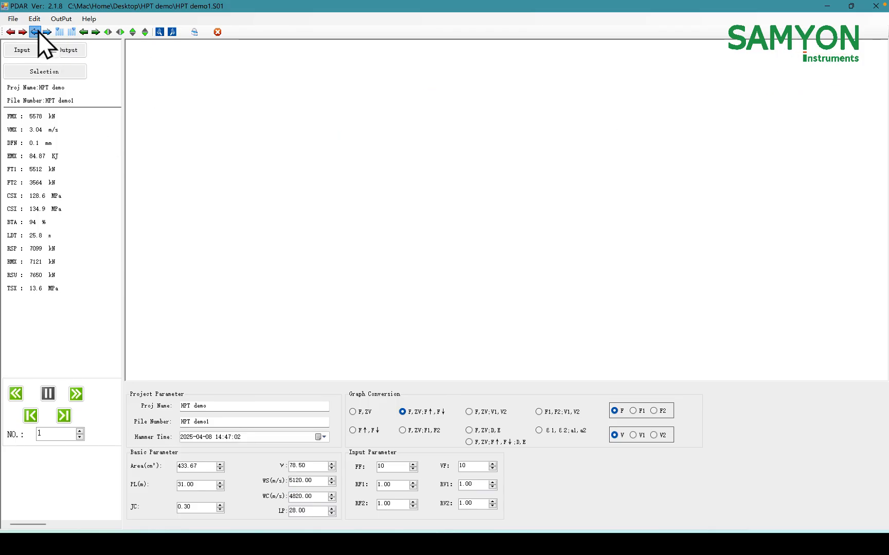
pyautogui.click(38, 32)
pyautogui.click(38, 31)
pyautogui.click(38, 32)
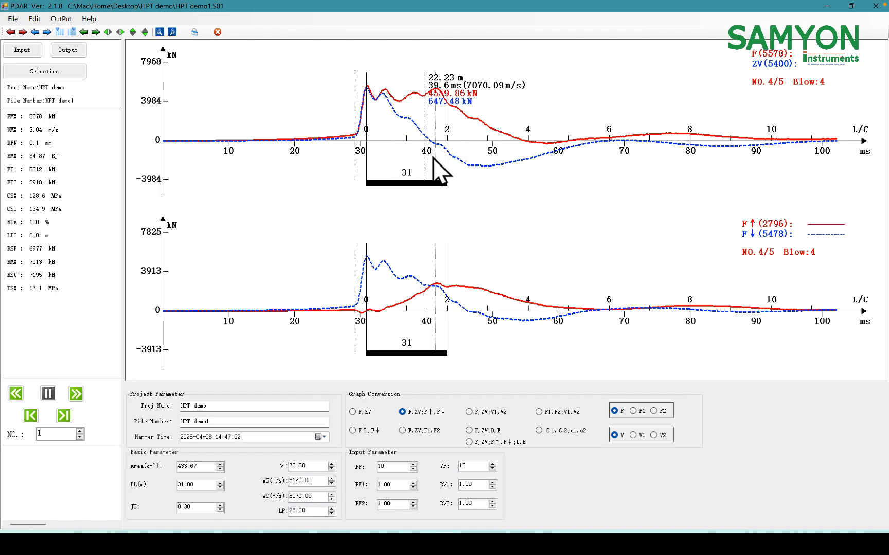
# - Highlight the PL and WC values and shift the T2 marker later until WC is 4970 m/s
pyautogui.moveTo(204, 484); pyautogui.dragTo(165, 483)
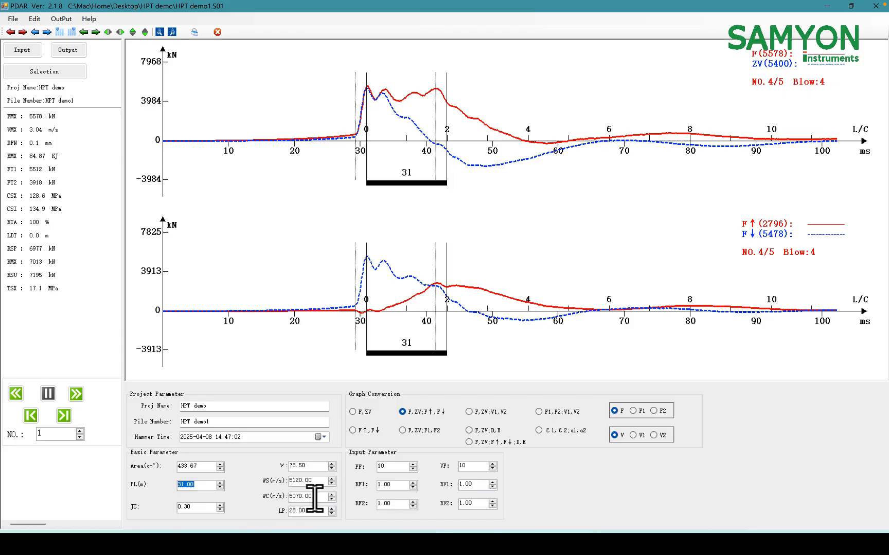
pyautogui.moveTo(315, 498); pyautogui.dragTo(271, 496)
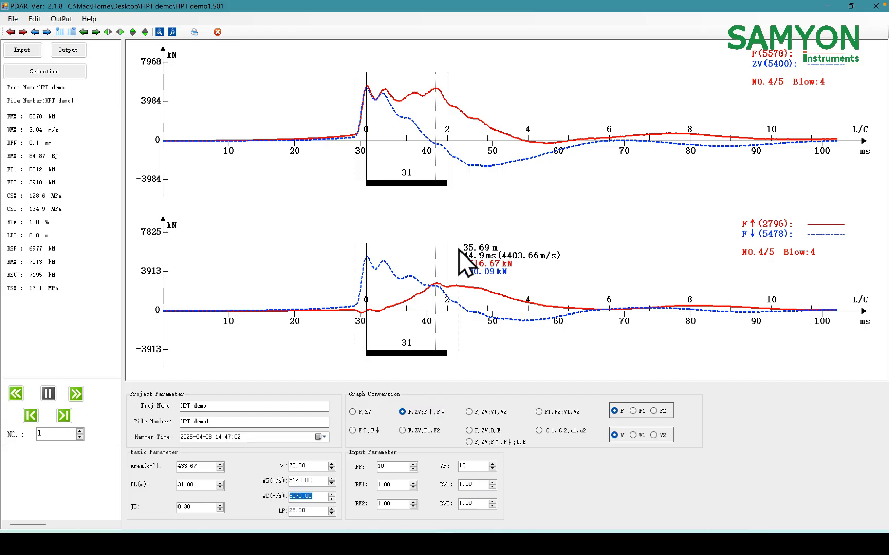
pyautogui.click(46, 32)
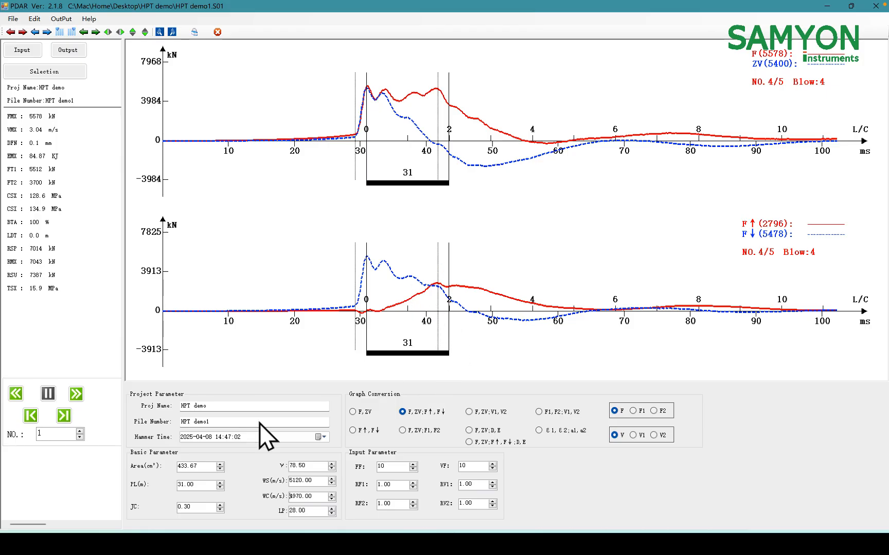
# - Set the basic parameter JC to 0.50
pyautogui.moveTo(199, 507); pyautogui.dragTo(168, 508)
pyautogui.click(199, 508)
pyautogui.moveTo(202, 506); pyautogui.dragTo(149, 509)
pyautogui.write('0.5')
pyautogui.press('Return')
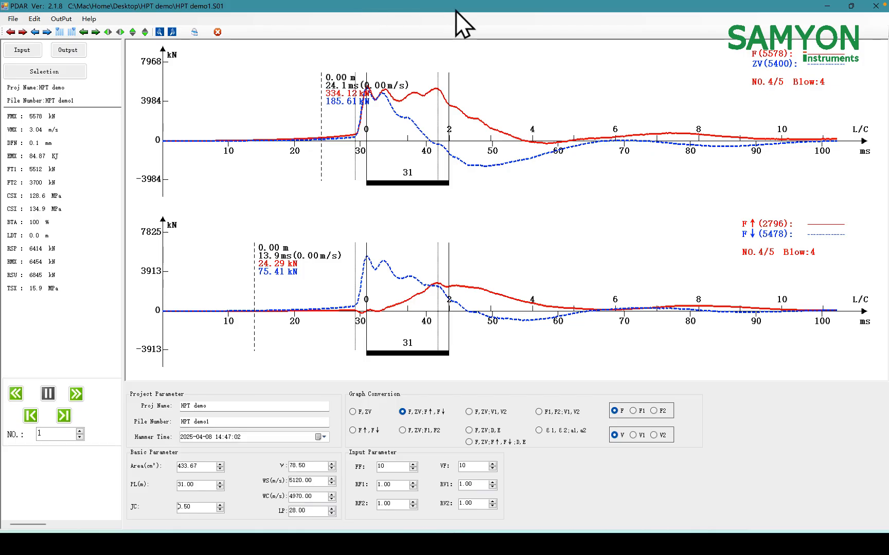
# - Shift blow 4's curves left along the time axis and back right until the axis starts at about 2 ms
pyautogui.click(59, 32)
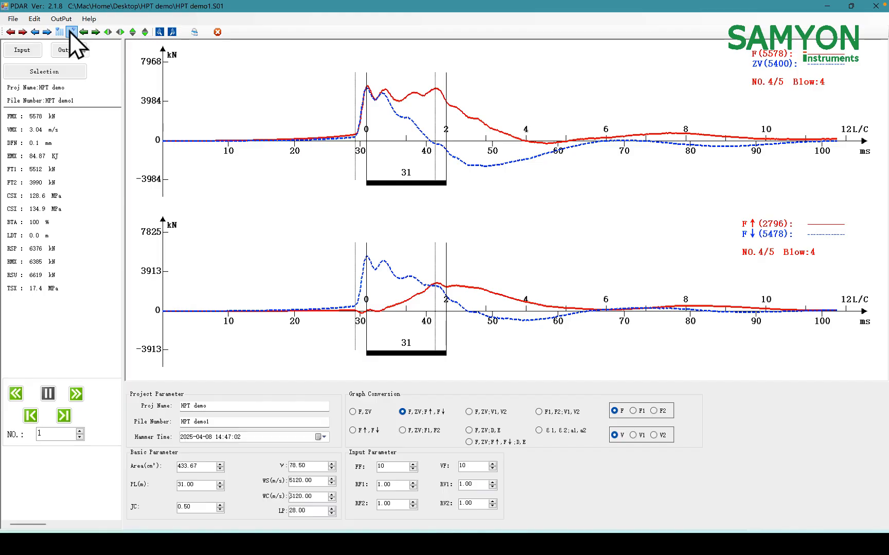
pyautogui.click(70, 32)
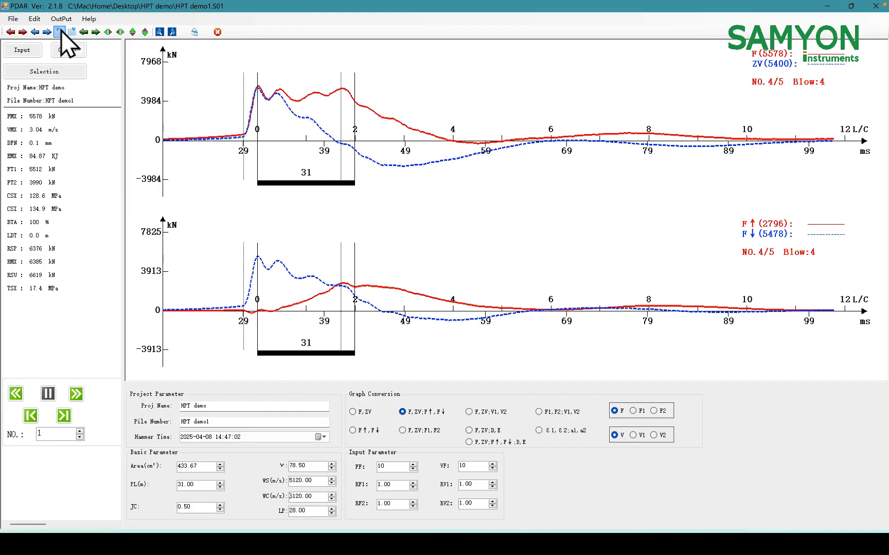
pyautogui.click(69, 30)
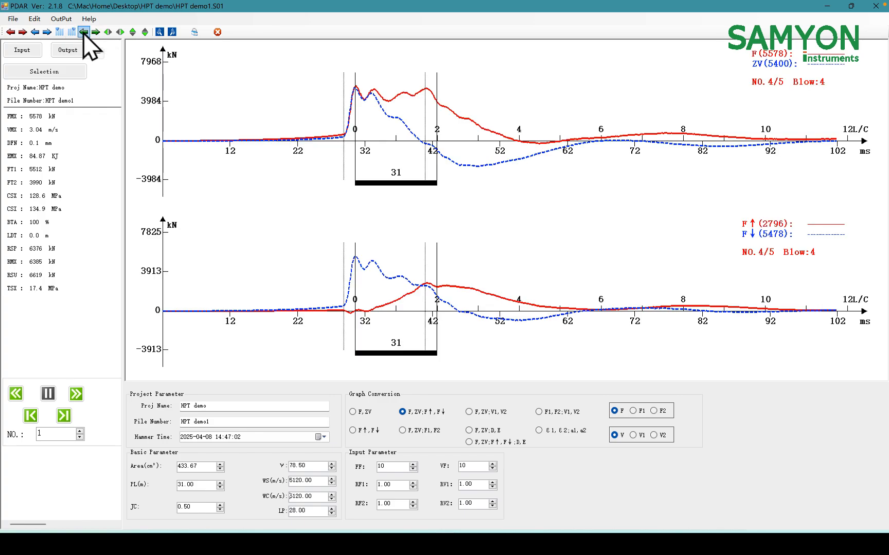
# - Shift blow 4's force curve earlier and later in time, bringing it back until its first rise lines up with the ZV curve
pyautogui.click(84, 32)
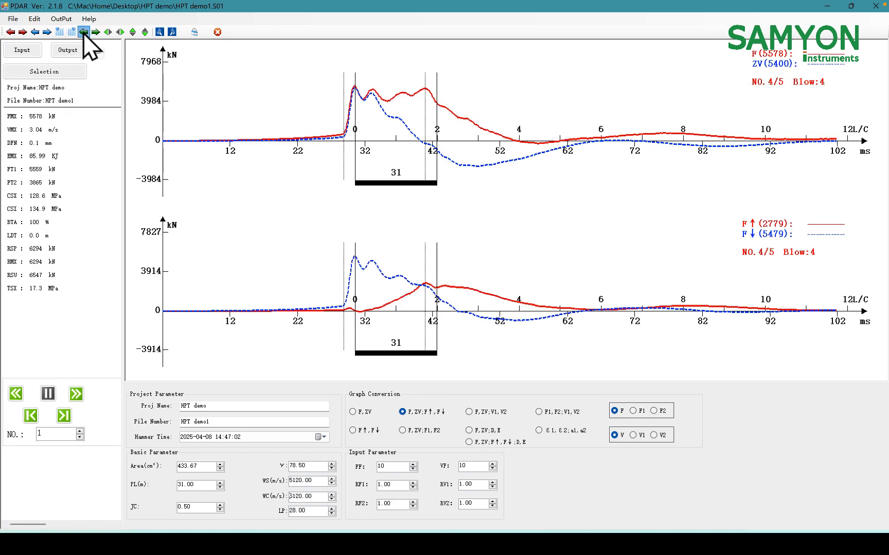
pyautogui.click(96, 32)
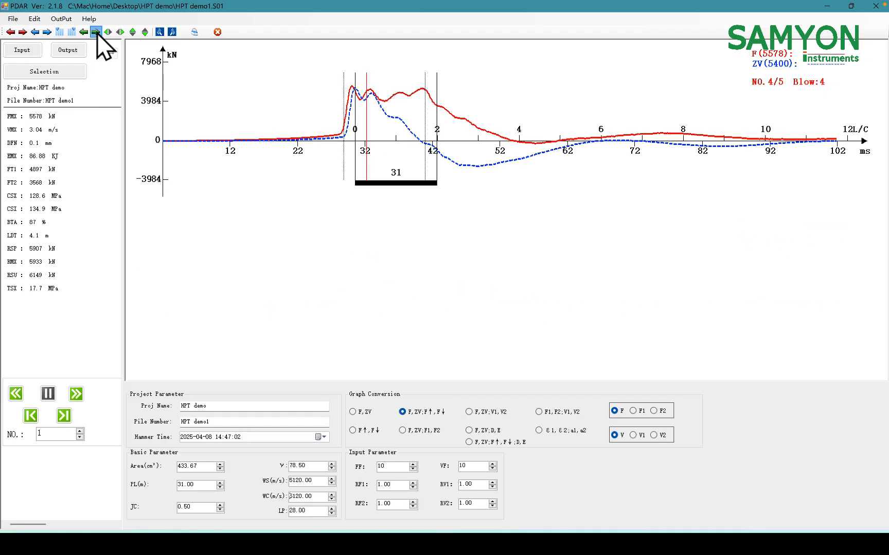
pyautogui.click(96, 33)
pyautogui.click(96, 32)
pyautogui.click(96, 32)
pyautogui.click(96, 32)
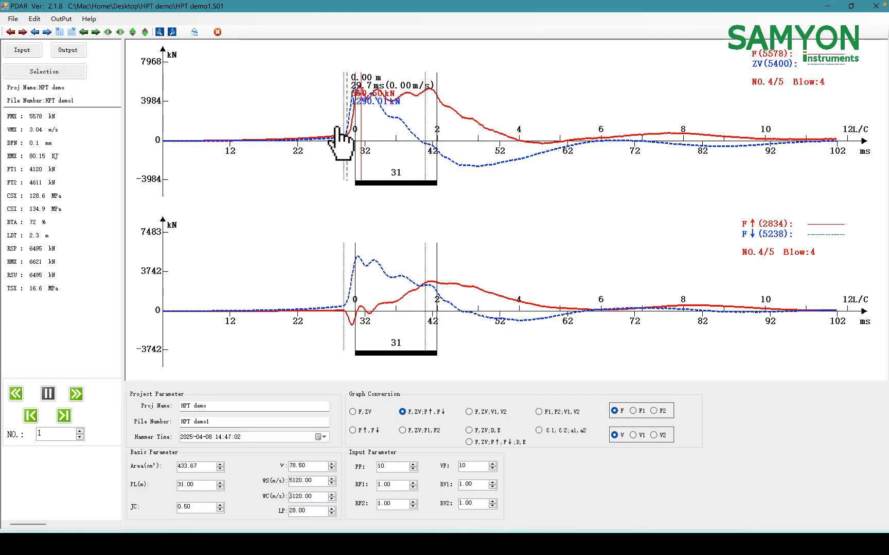
pyautogui.click(84, 32)
pyautogui.click(84, 32)
pyautogui.click(84, 32)
pyautogui.click(84, 32)
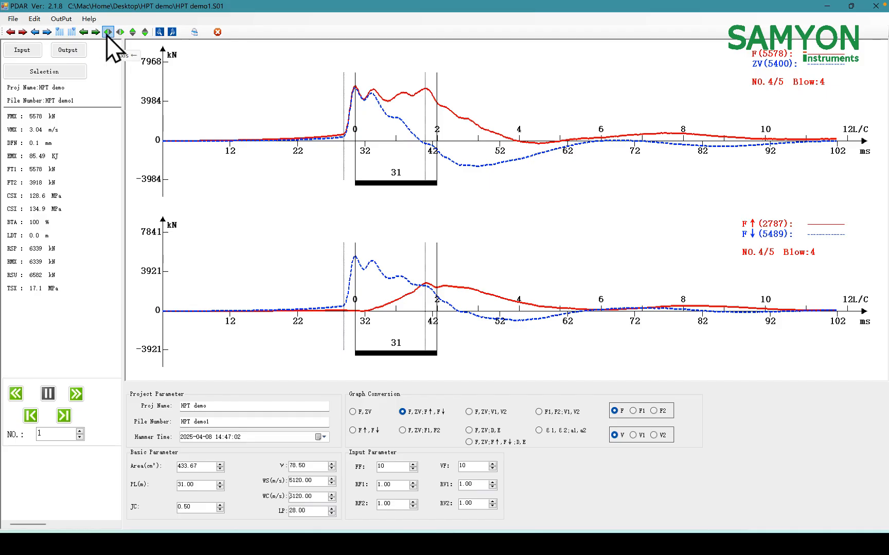
# - Compress and stretch the X axis of blow 4's graphs to compare different time scales
pyautogui.click(107, 33)
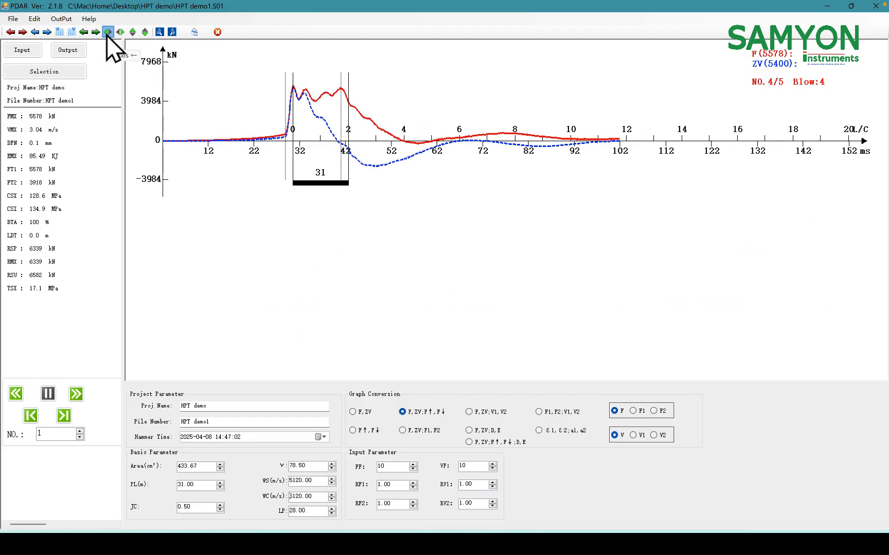
pyautogui.click(121, 33)
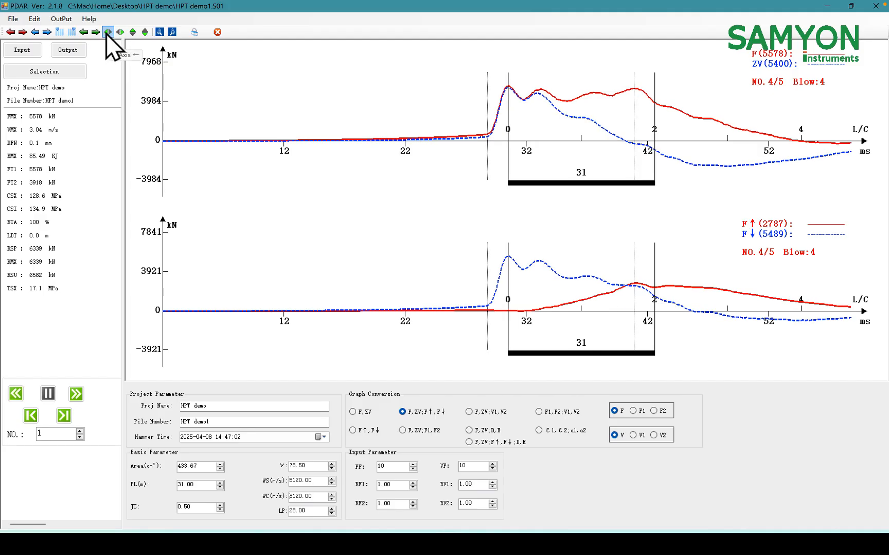
pyautogui.click(106, 34)
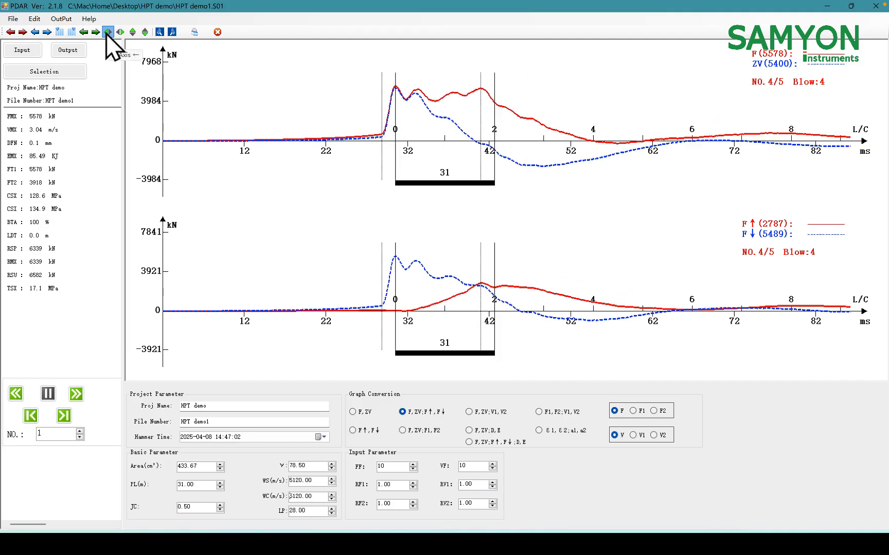
# - Rescale the Y axis of blow 4's graphs in both directions, ending with an upper limit of 6076 kN on the F,ZV graph
pyautogui.click(132, 32)
pyautogui.click(145, 32)
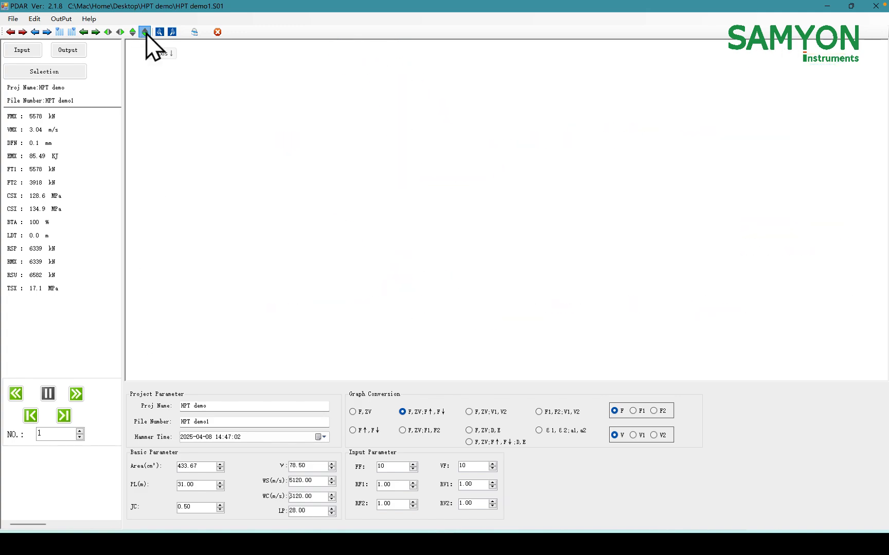
pyautogui.click(146, 33)
pyautogui.click(132, 33)
pyautogui.click(144, 34)
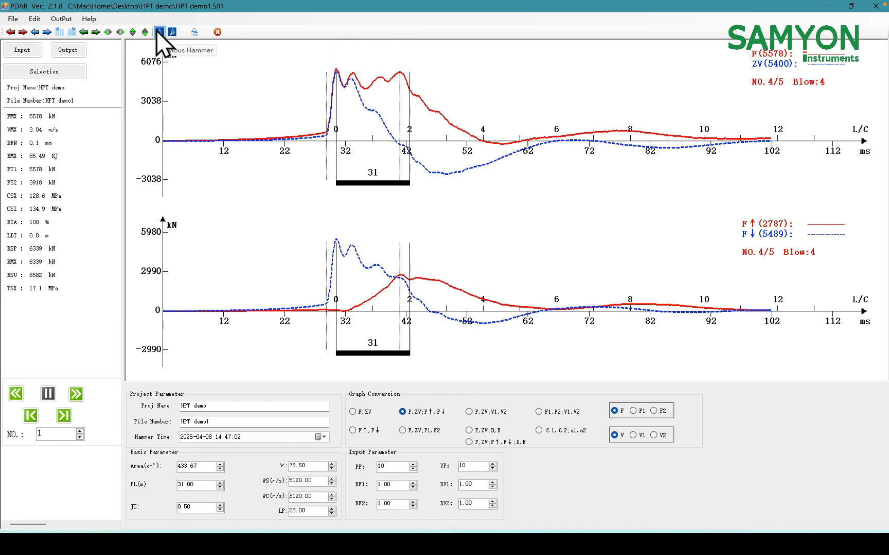
# - Go back through the previous hammer blows to blow 2
pyautogui.click(159, 32)
pyautogui.click(160, 32)
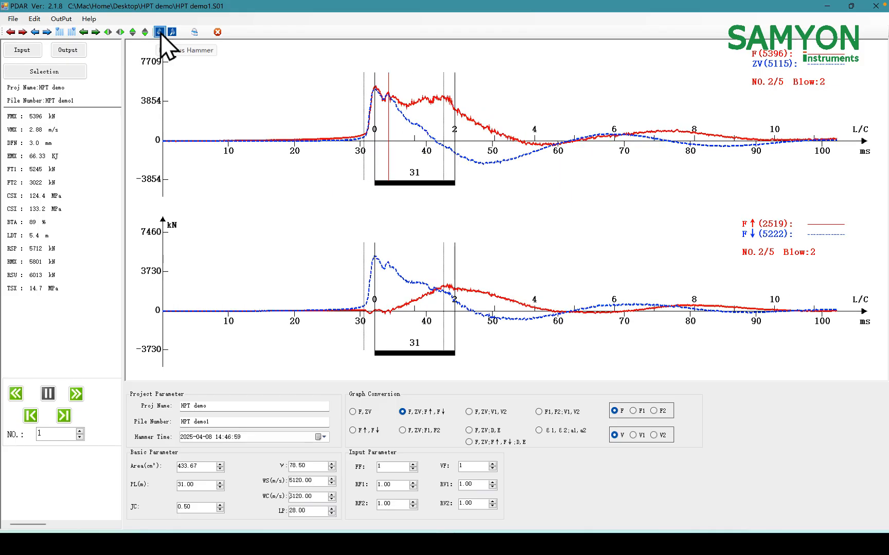
# - Browse through the previous and next hammer blows, ending on blow 4
pyautogui.click(161, 33)
pyautogui.click(171, 33)
pyautogui.click(171, 33)
pyautogui.click(171, 32)
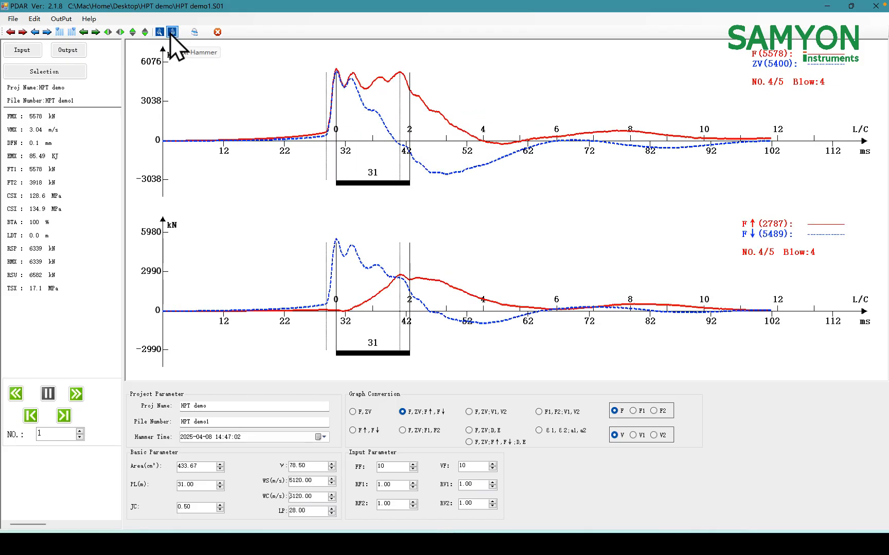
pyautogui.click(171, 32)
pyautogui.click(159, 33)
# - Export blow 4's results as the Word report HPT demo1 Case.Docx in the desktop's HPT demo folder
pyautogui.click(65, 21)
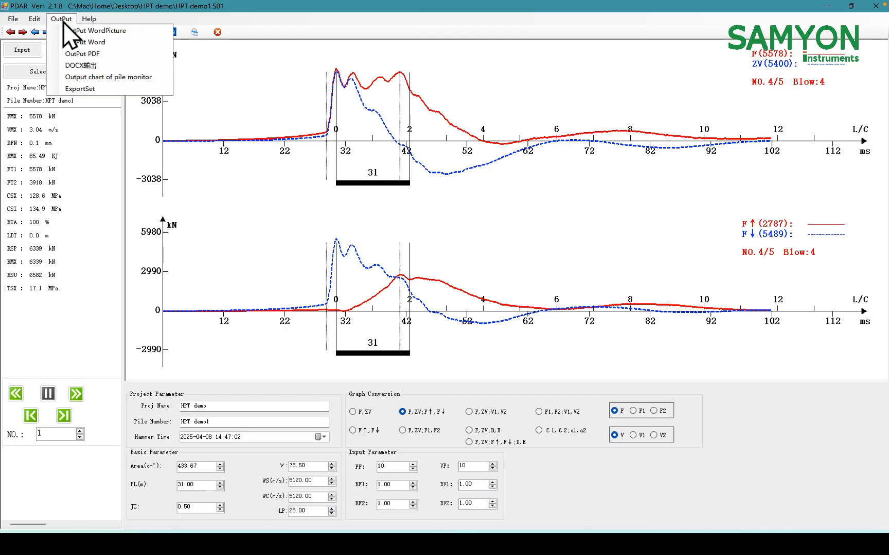
pyautogui.click(109, 69)
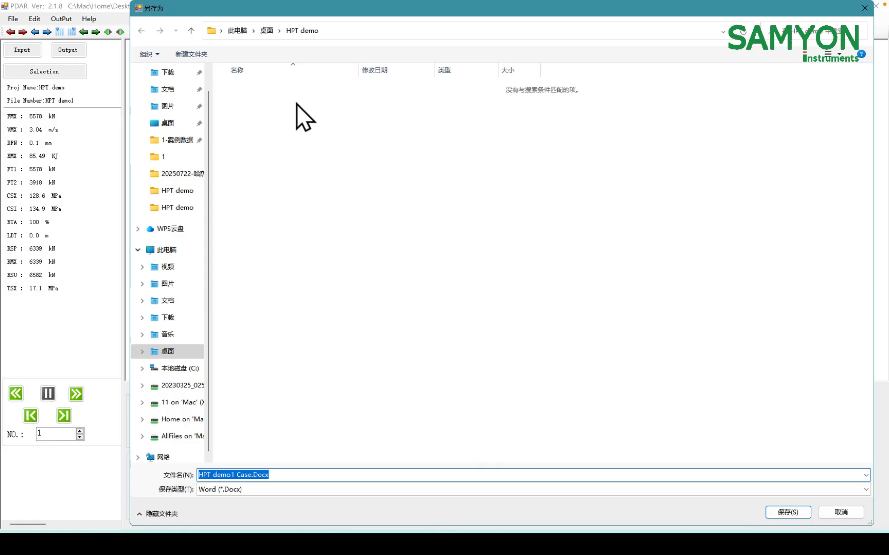
pyautogui.click(787, 512)
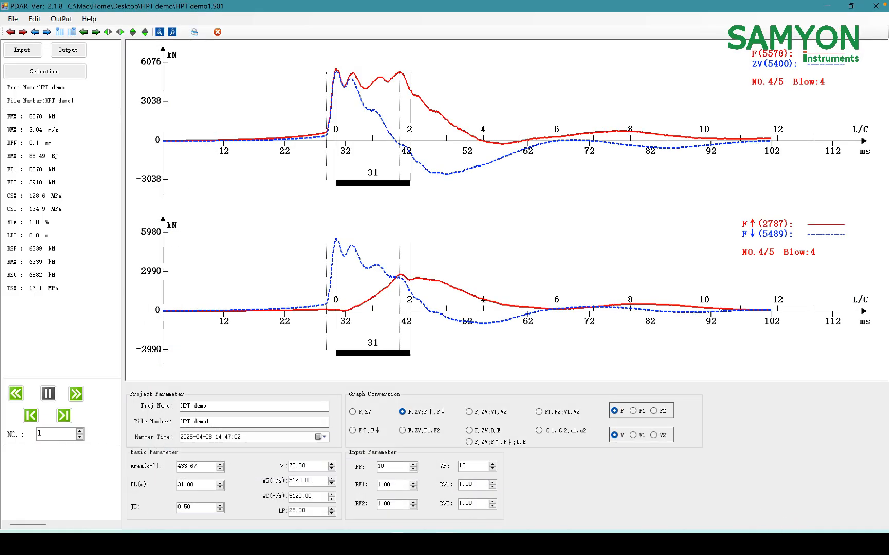
# - Switch to File Explorer, open HPT demo1 Case.Docx from the desktop's HPT demo folder to review it, and return to PDAR
pyautogui.moveTo(462, 520)
pyautogui.click(423, 513)
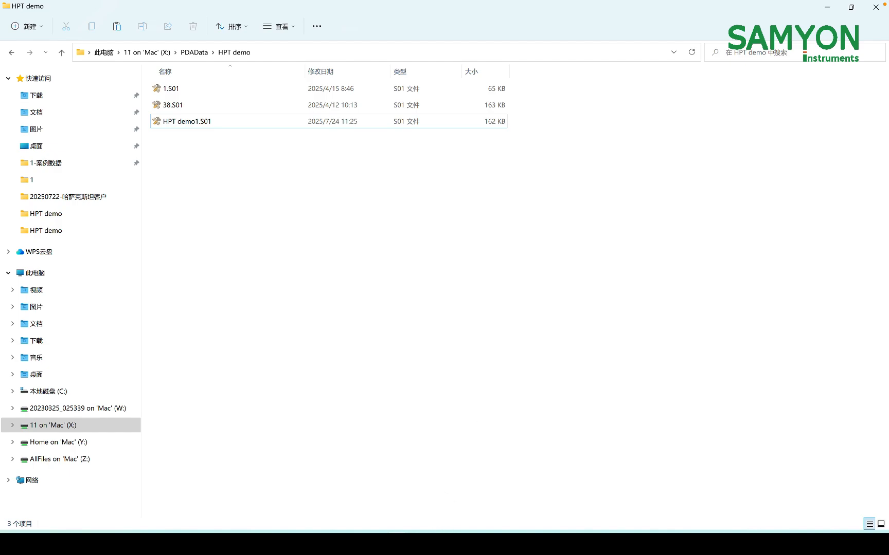
pyautogui.click(477, 309)
pyautogui.click(73, 213)
pyautogui.doubleClick(226, 122)
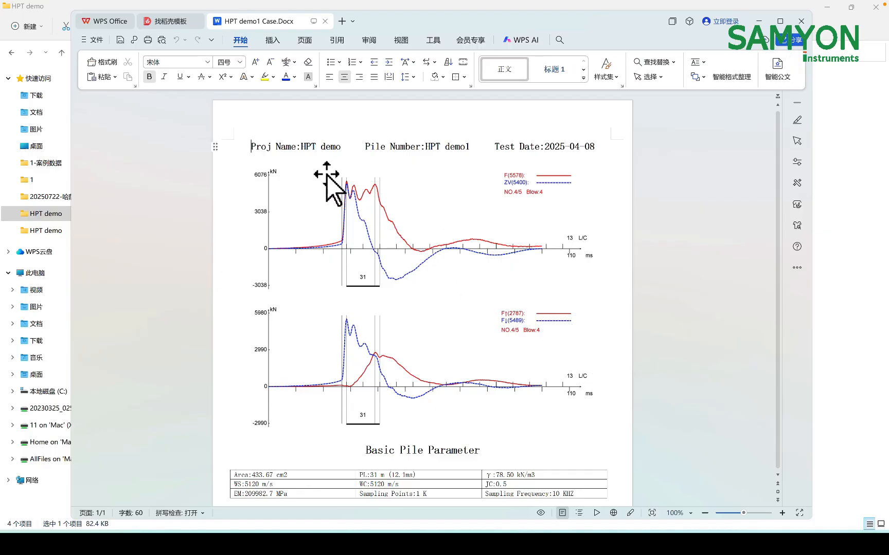
pyautogui.click(766, 102)
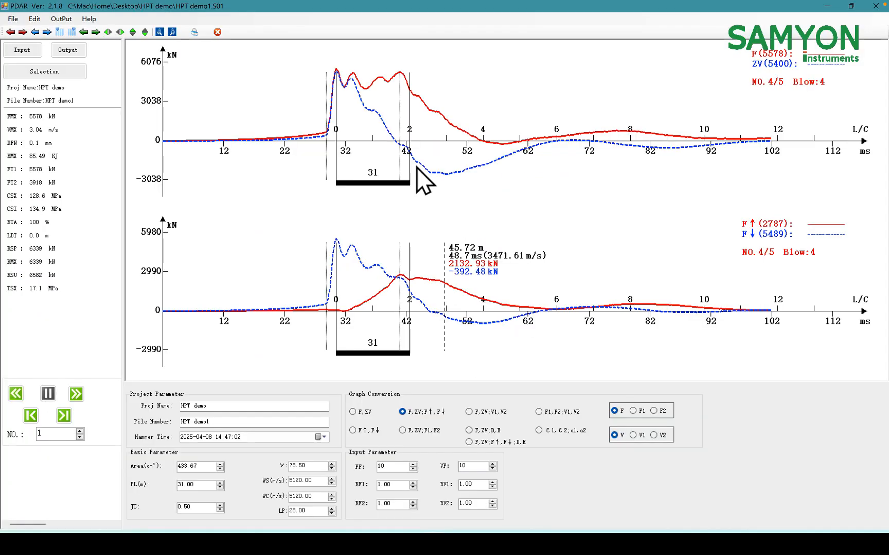
# - View blow 4's F1,F2 and V1,V2 graph combinations, returning to F,ZV with F↑,F↓
pyautogui.click(403, 430)
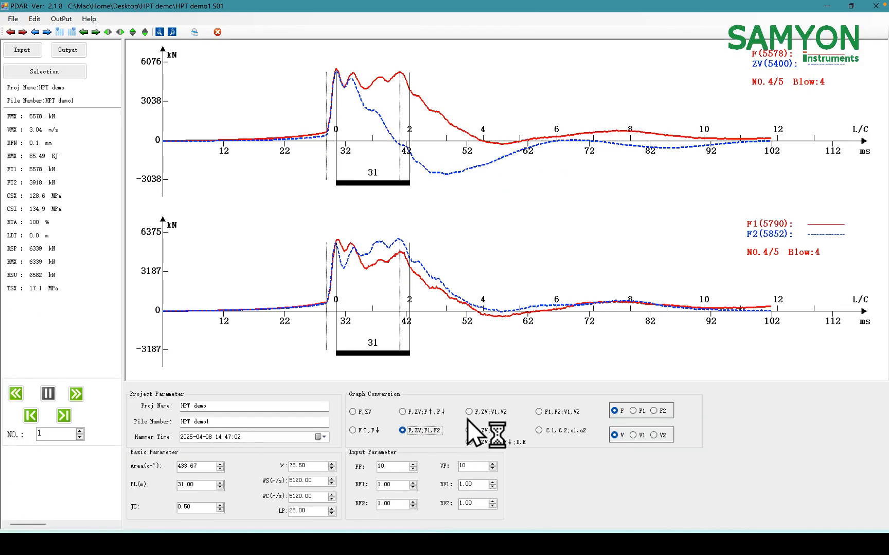
pyautogui.click(469, 413)
pyautogui.click(426, 411)
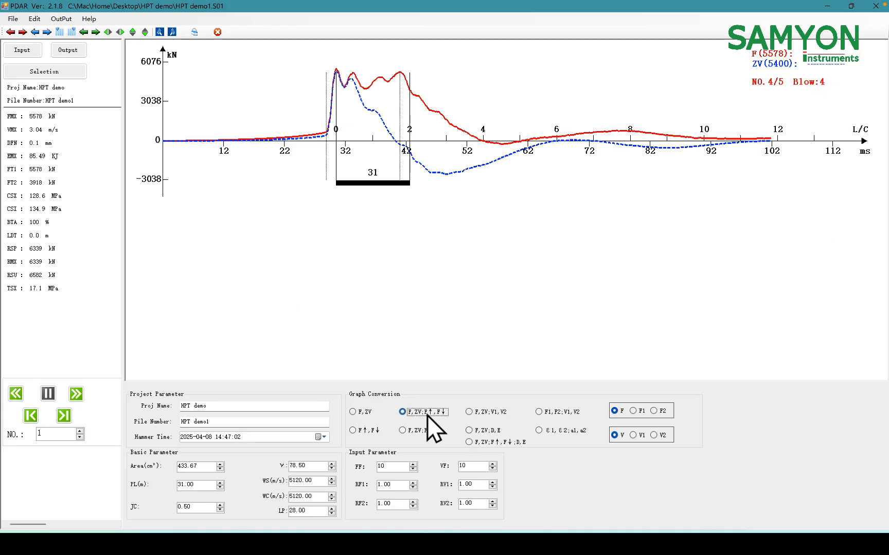
# - Place reading cursors at about 48.1 ms on the F↑,F↓ graph and about 27.8 ms on the F,ZV graph, and clear them
pyautogui.click(299, 303)
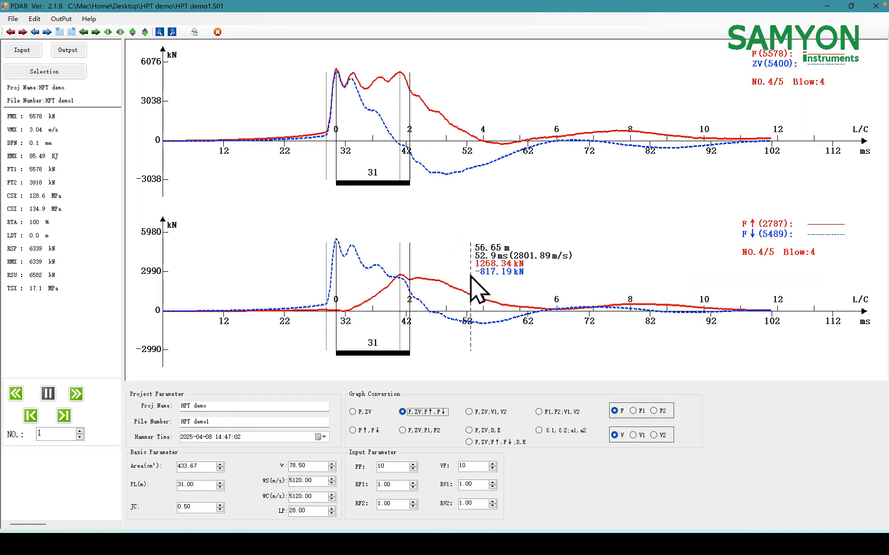
pyautogui.click(440, 277)
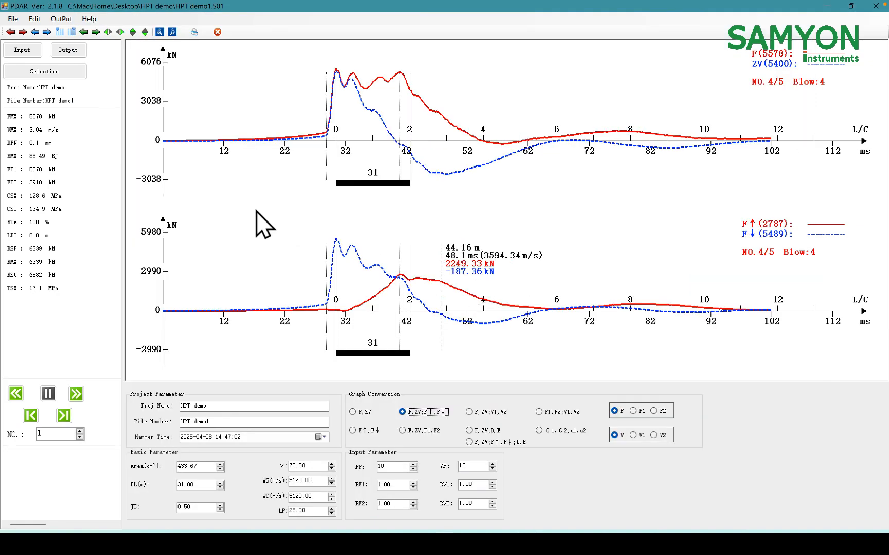
pyautogui.click(317, 168)
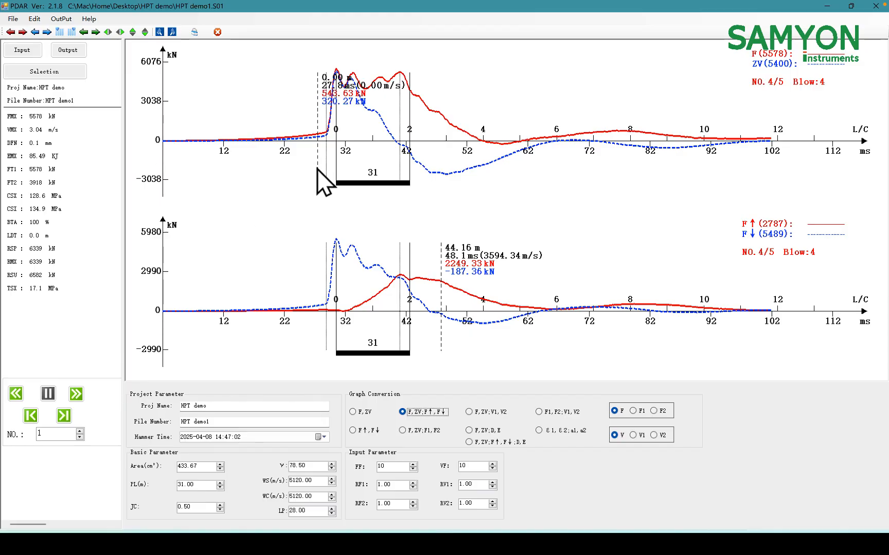
pyautogui.rightClick(316, 170)
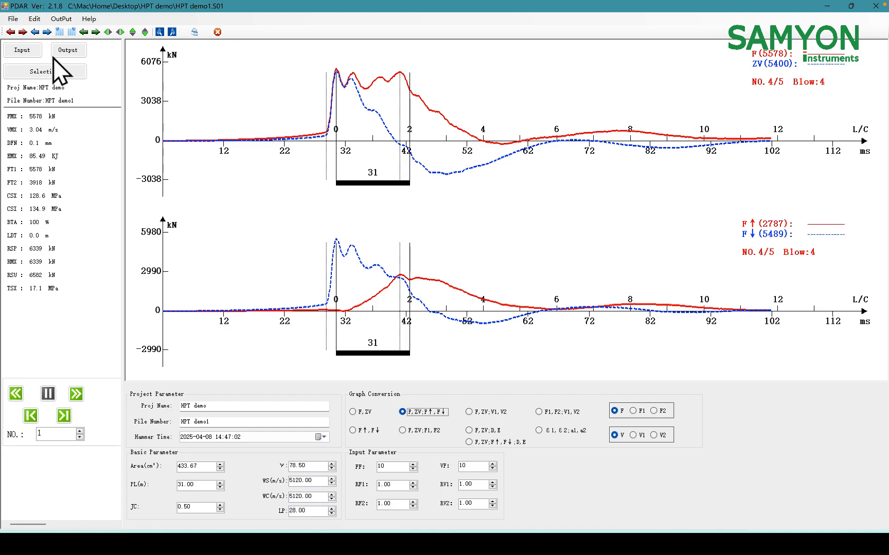
# - Save blow 4's data in S06 format as HPT demo1-4.S06 in the desktop's HPT demo folder
pyautogui.click(13, 19)
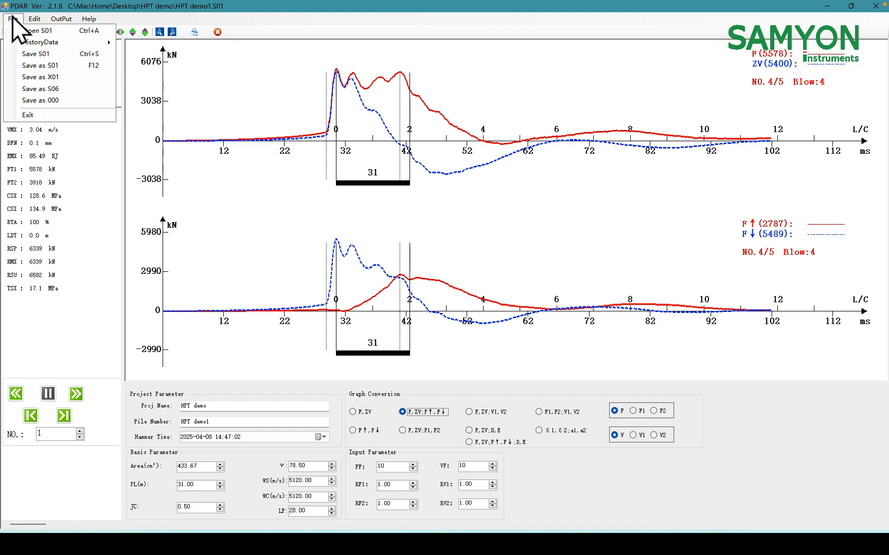
pyautogui.click(63, 89)
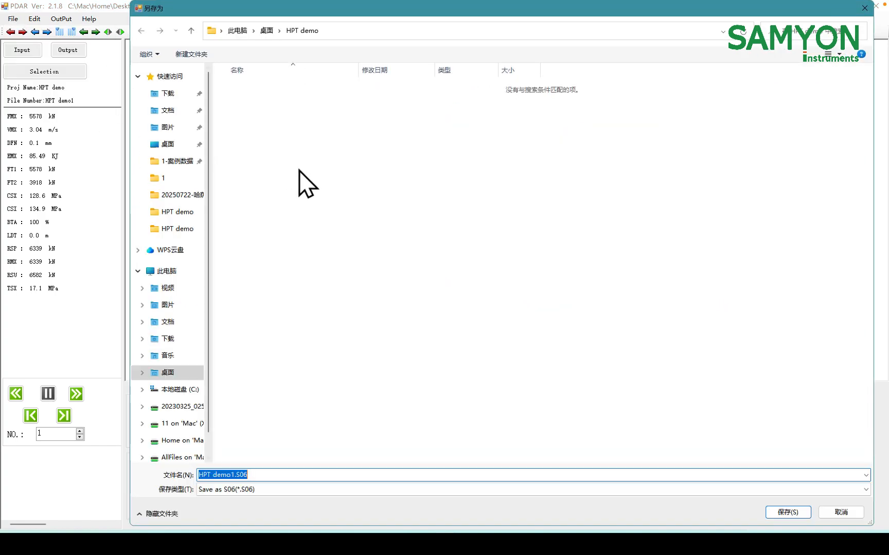
pyautogui.click(234, 476)
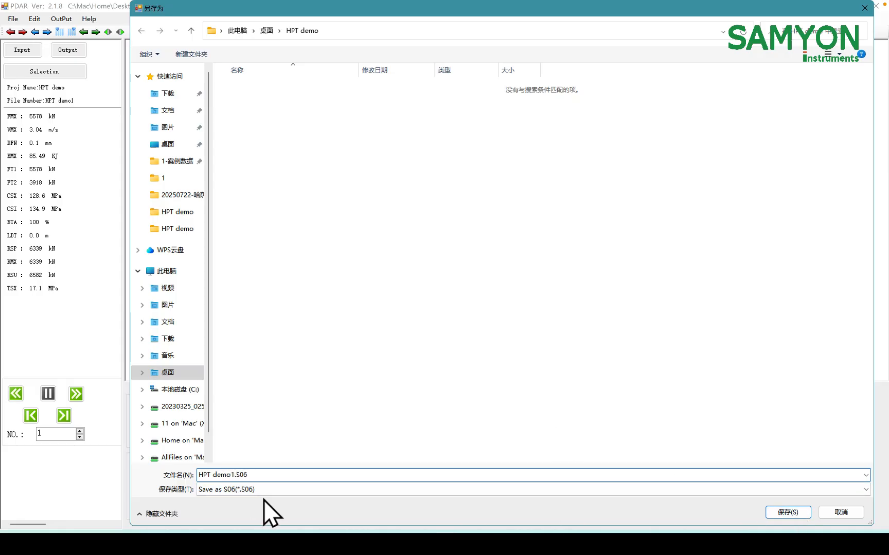
pyautogui.write('-4')
pyautogui.click(787, 512)
# - Switch to File Explorer and locate the saved HPT demo1-4.S06 file in the HPT demo folder
pyautogui.moveTo(398, 540)
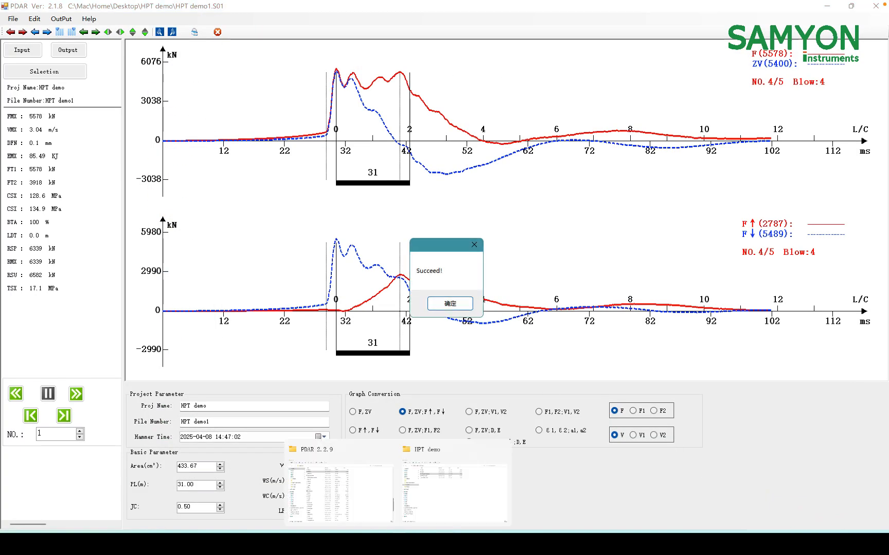
pyautogui.click(443, 503)
pyautogui.click(213, 156)
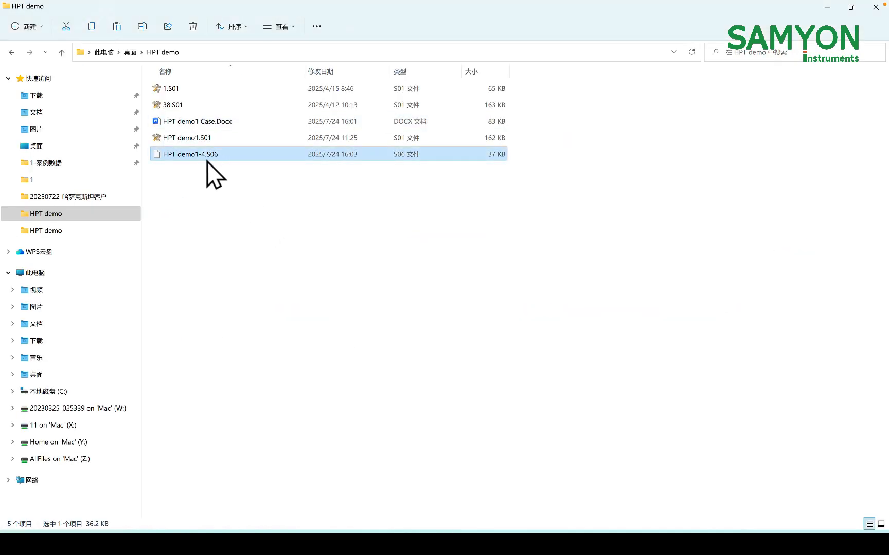